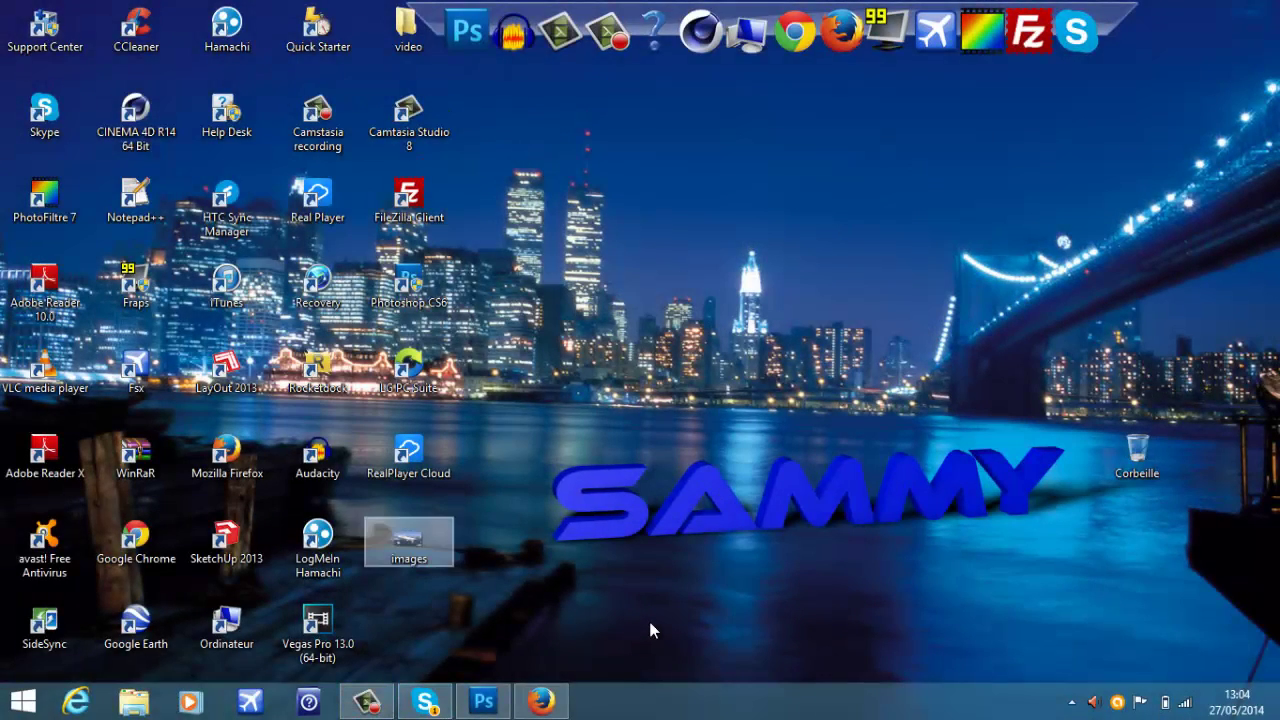
# Step: Switch to the Photoshop window holding the Test miniature document
pyautogui.click(650, 630)
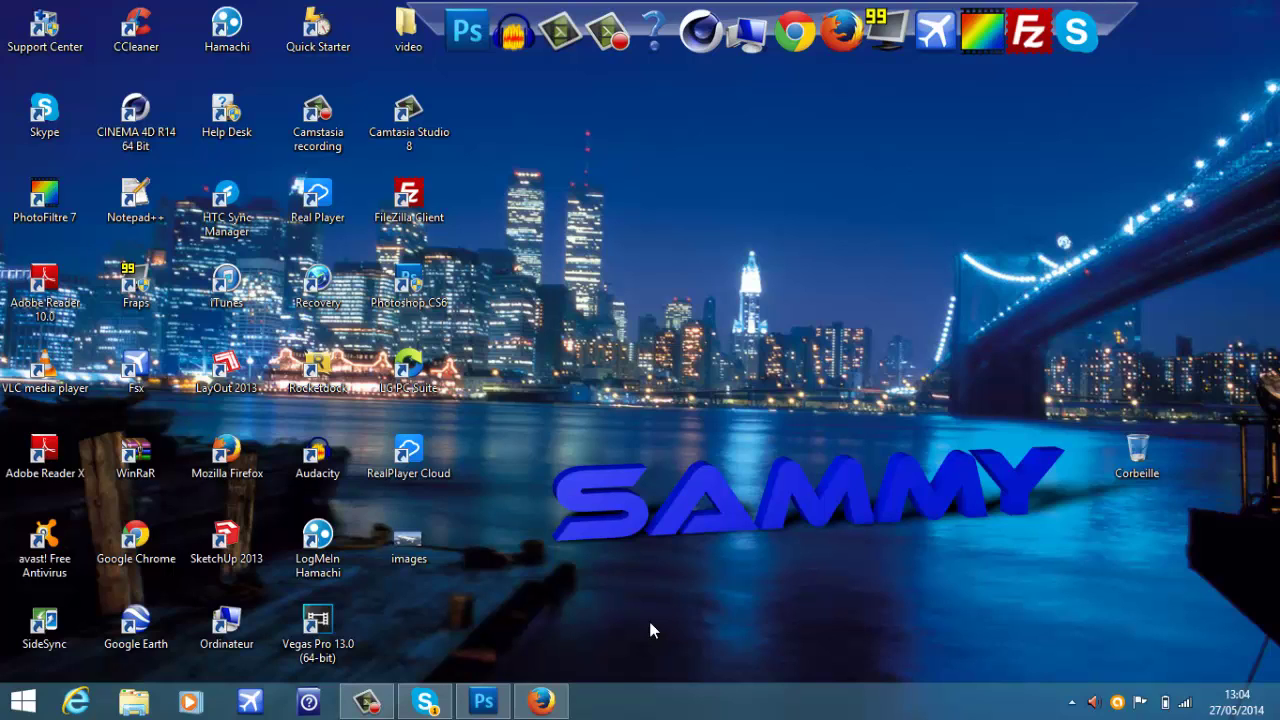
pyautogui.press('shift+super+t')
pyautogui.press('shift+super+t')
pyautogui.press('Return')
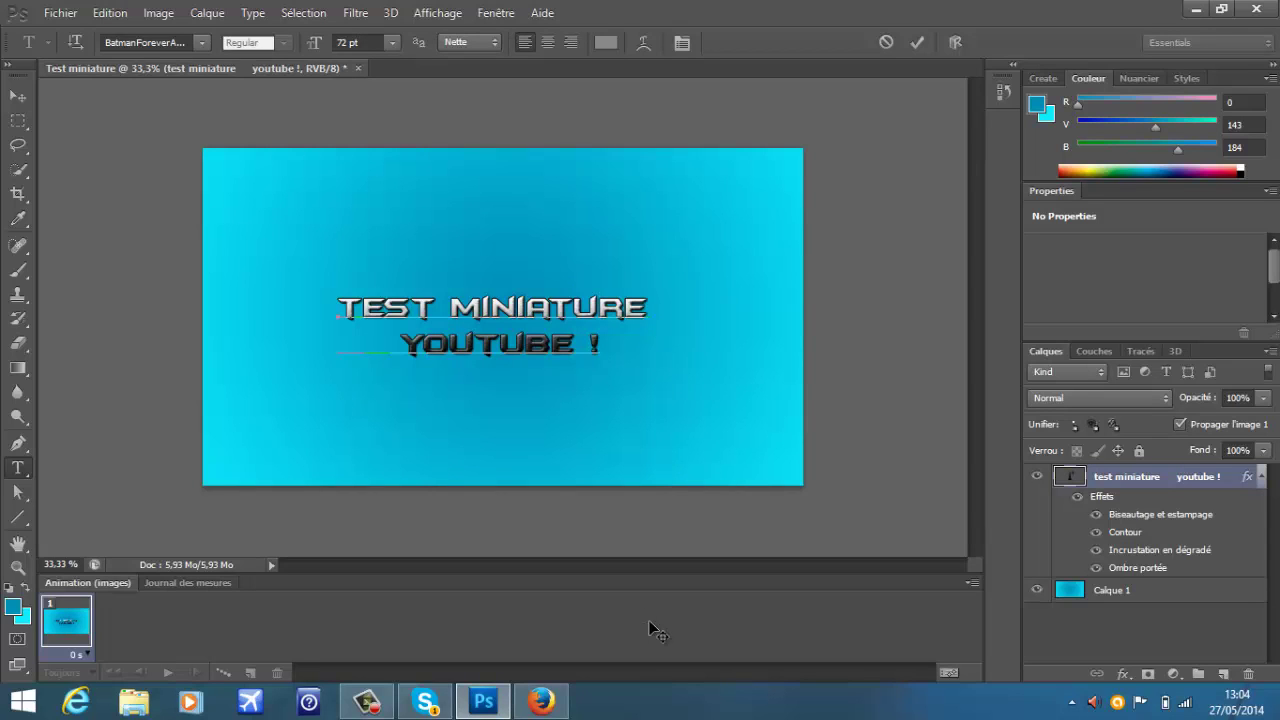
pyautogui.press('alt')
pyautogui.press('f')
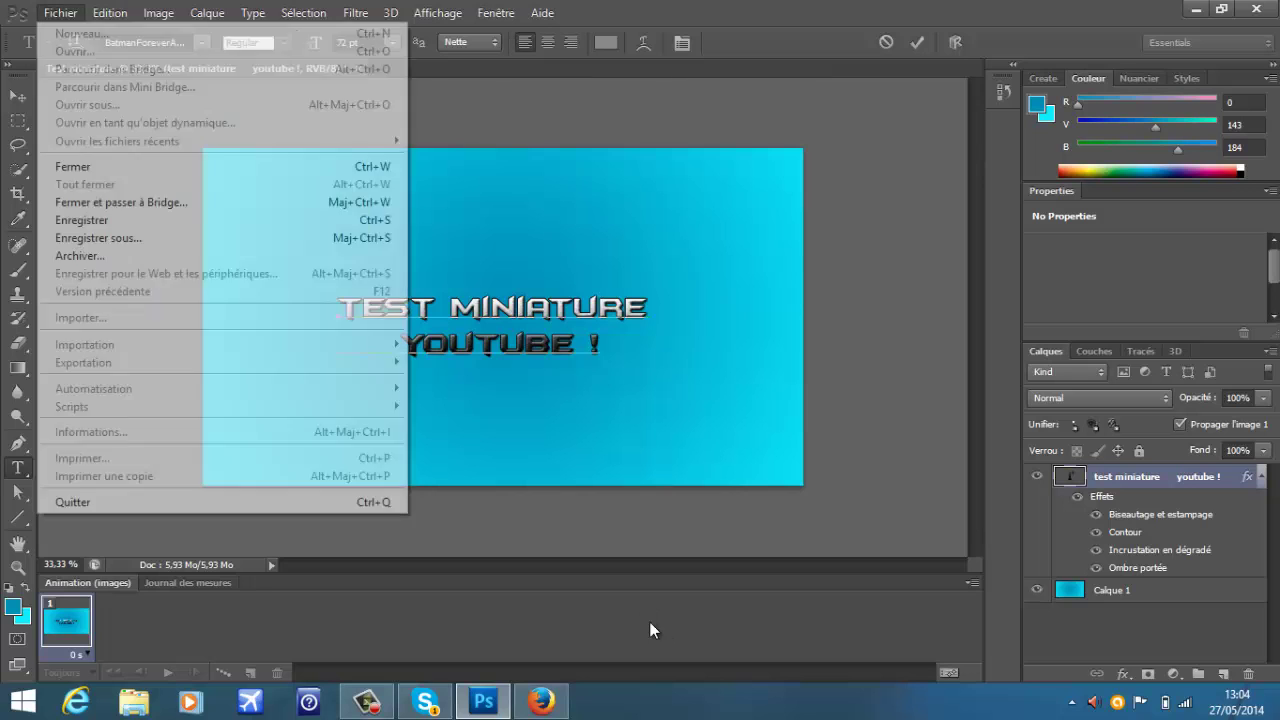
pyautogui.press('Down')
pyautogui.press('Down')
pyautogui.press('Up')
pyautogui.press('Up')
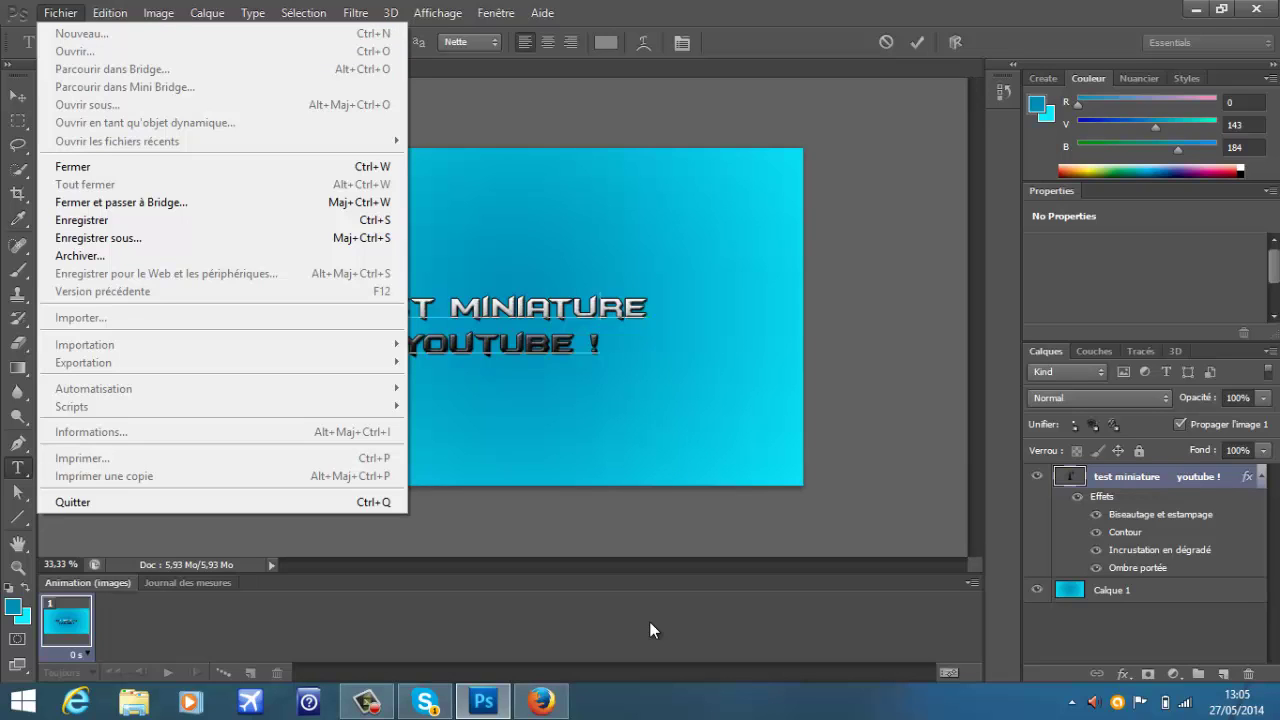
pyautogui.press('Down')
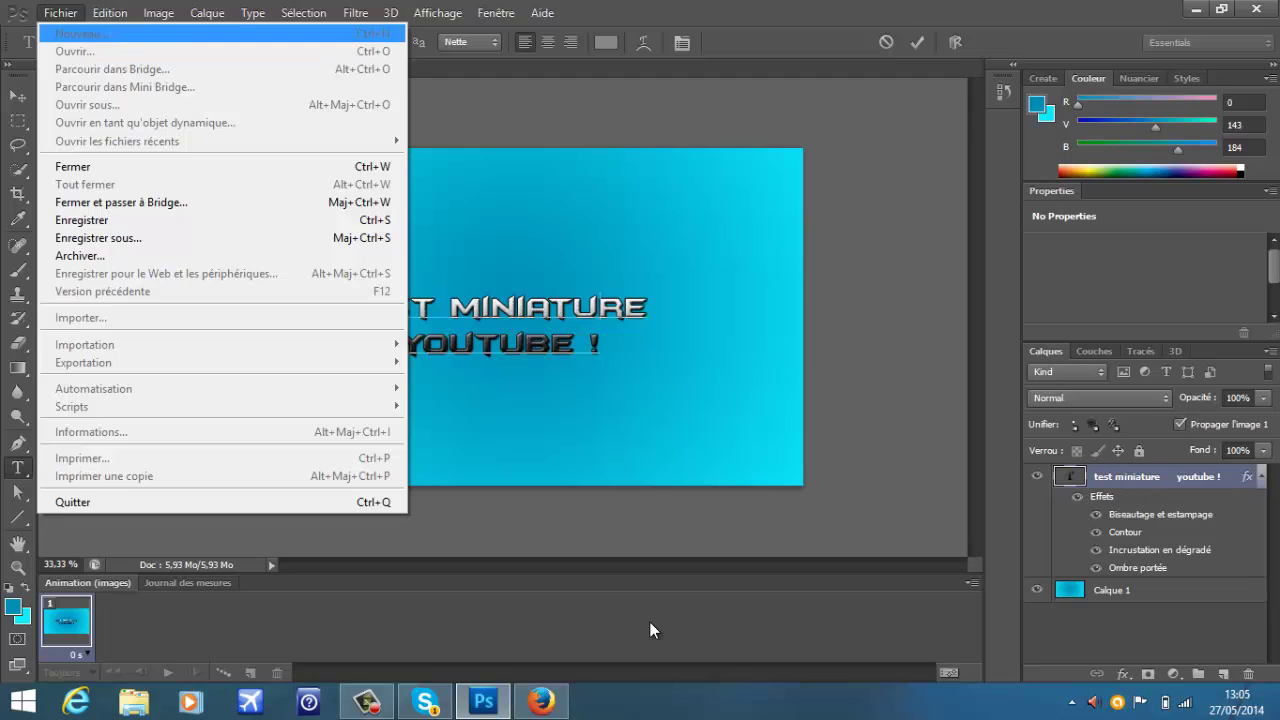
pyautogui.press('Escape')
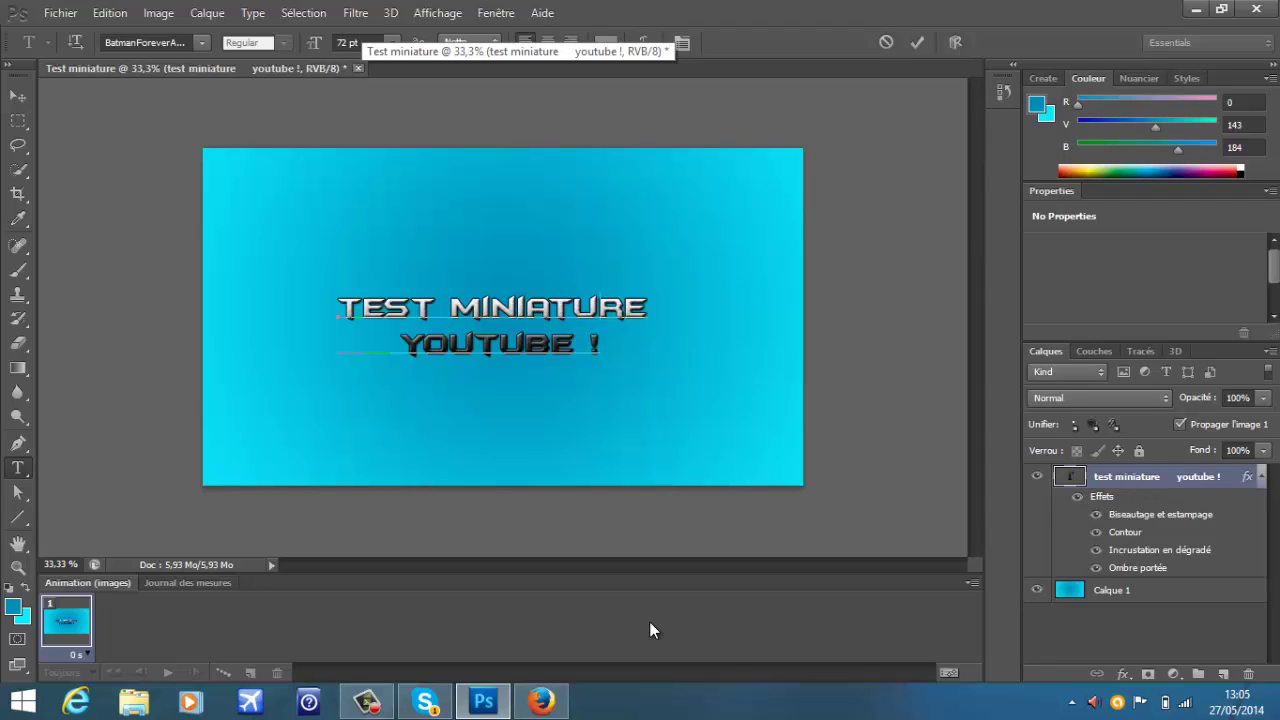
# Step: Commit the open title text edit and begin a new document named "Miniature video"
pyautogui.hotkey('ctrl', 'Return')
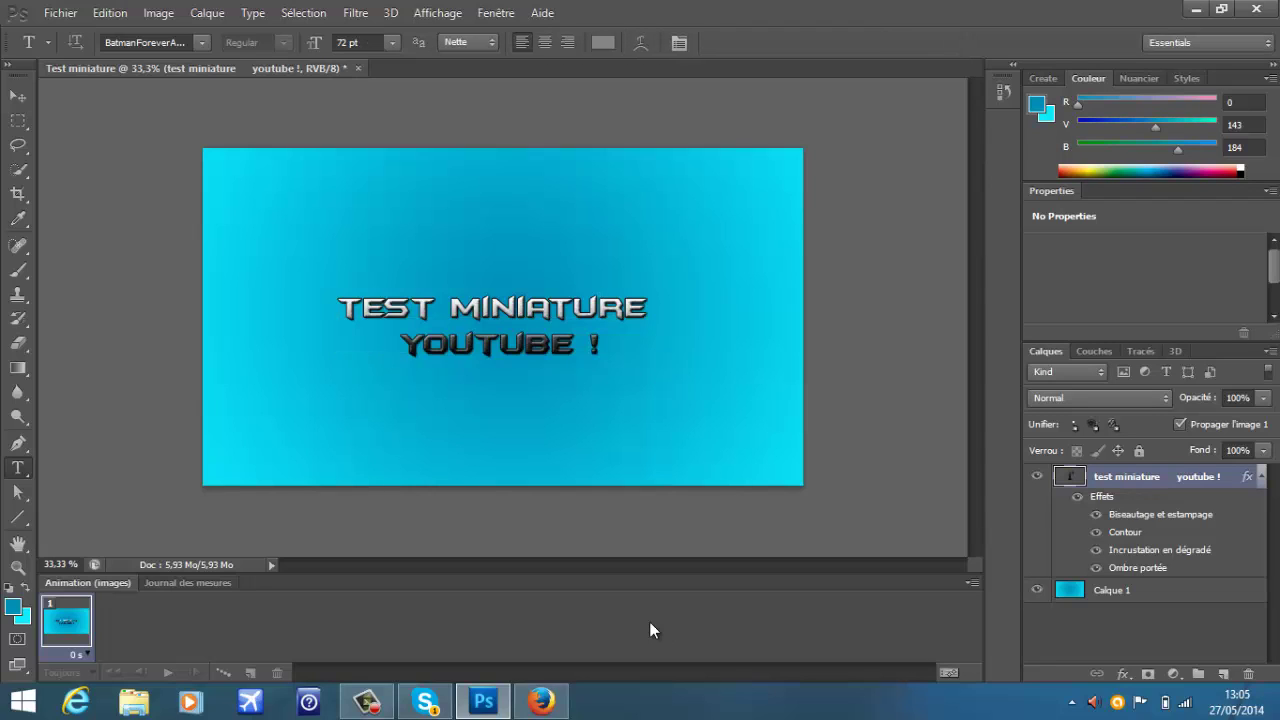
pyautogui.press('alt')
pyautogui.press('Down')
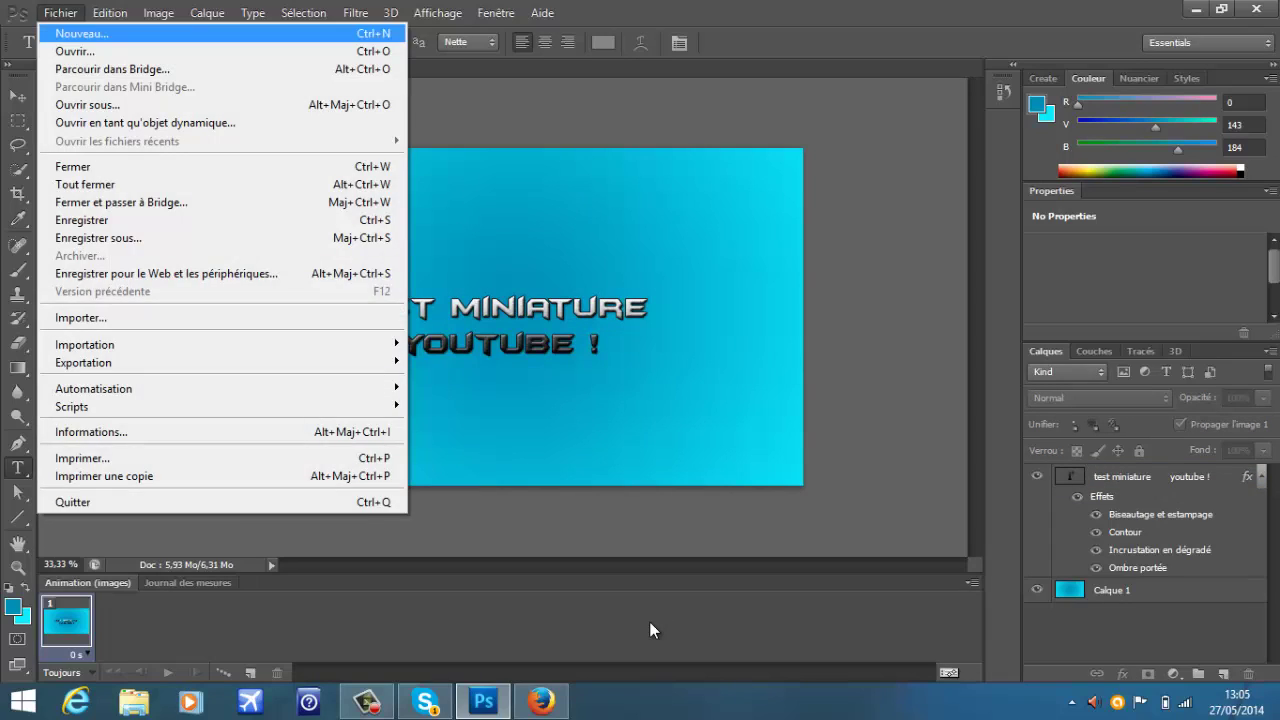
pyautogui.press('Escape')
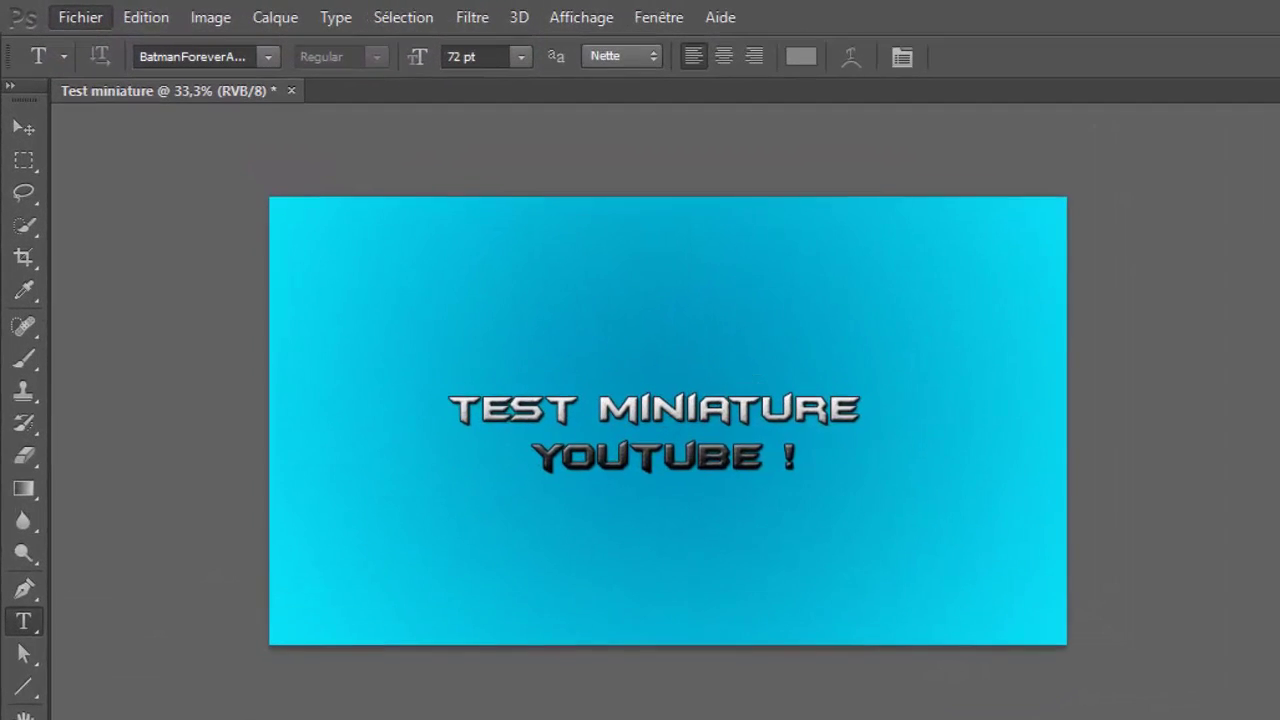
pyautogui.hotkey('ctrl', 'n')
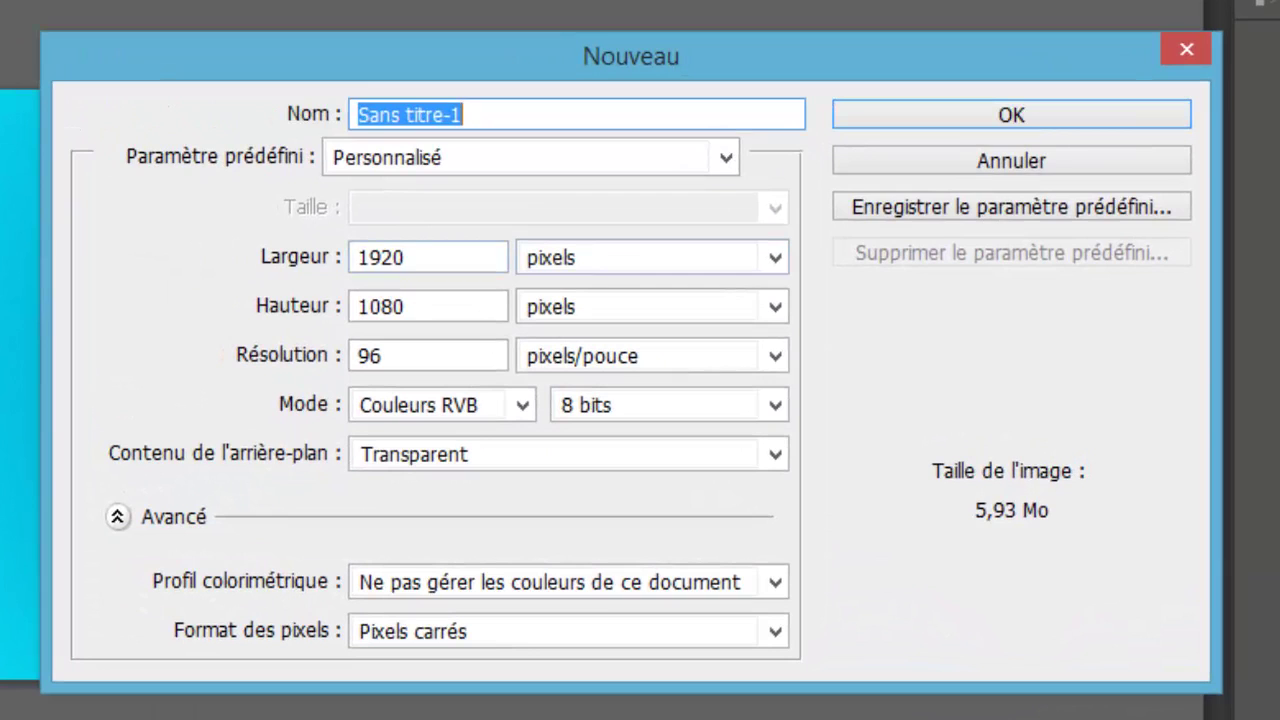
pyautogui.press('Tab')
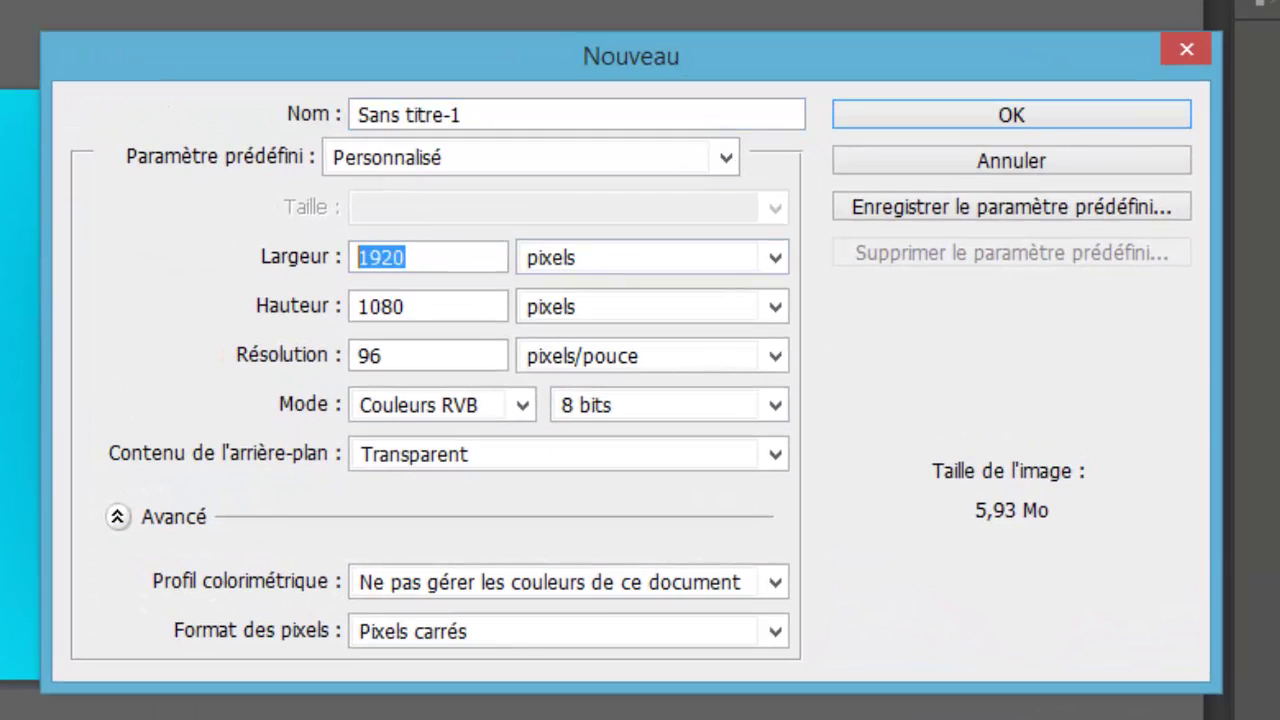
pyautogui.press('Right')
pyautogui.hotkey('shift', 'Tab')
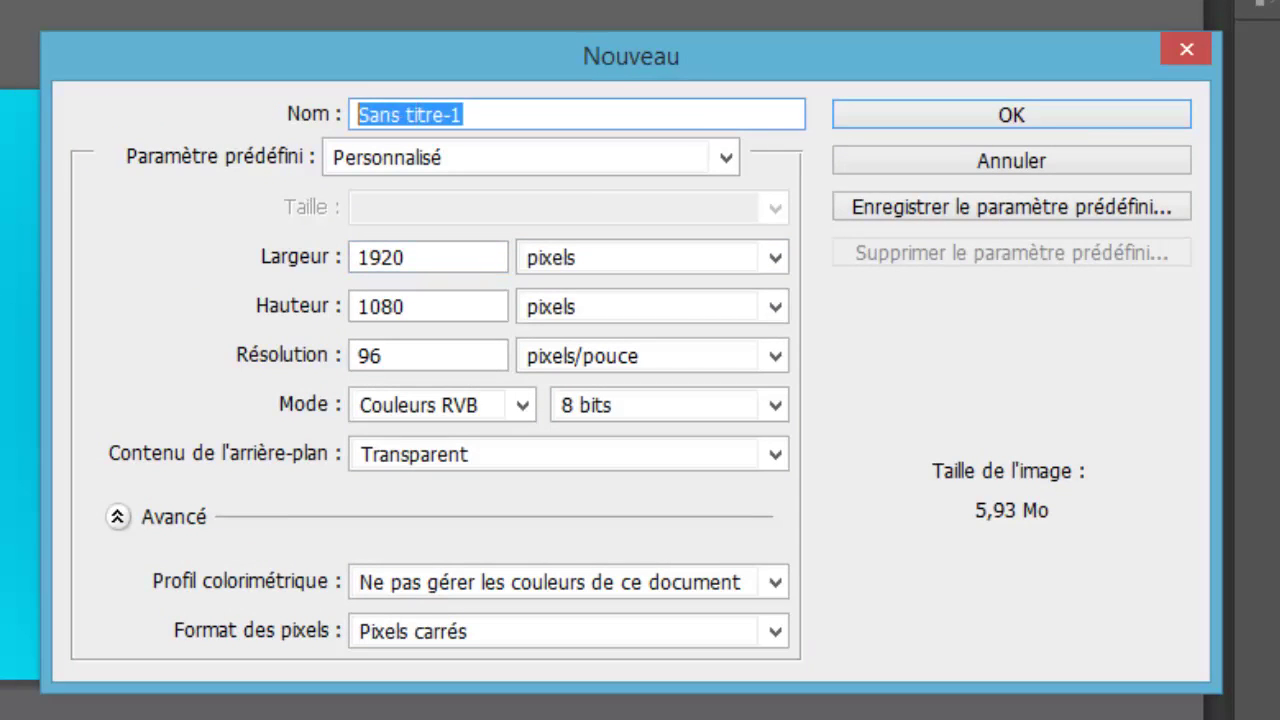
pyautogui.write('Miniatur')
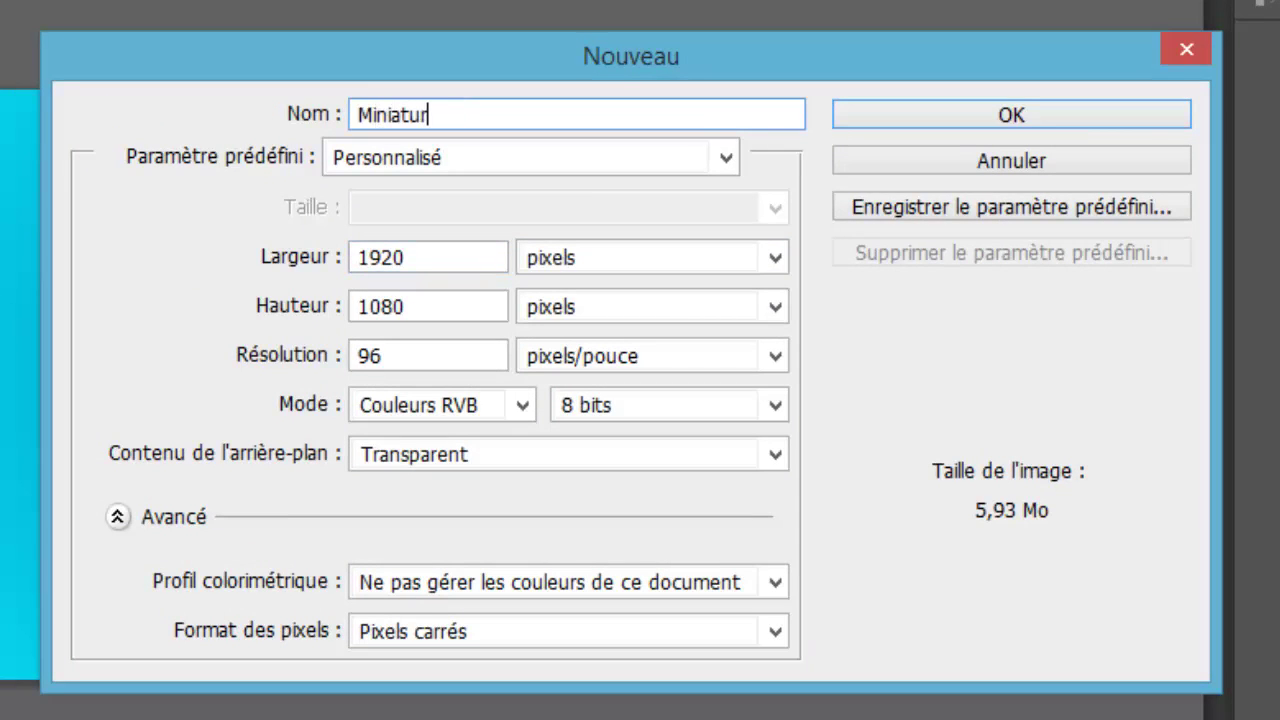
pyautogui.write('e video')
# Step: Examine the new document's preset, width, height, units, resolution, colour mode and bit depth options
pyautogui.click(725, 157)
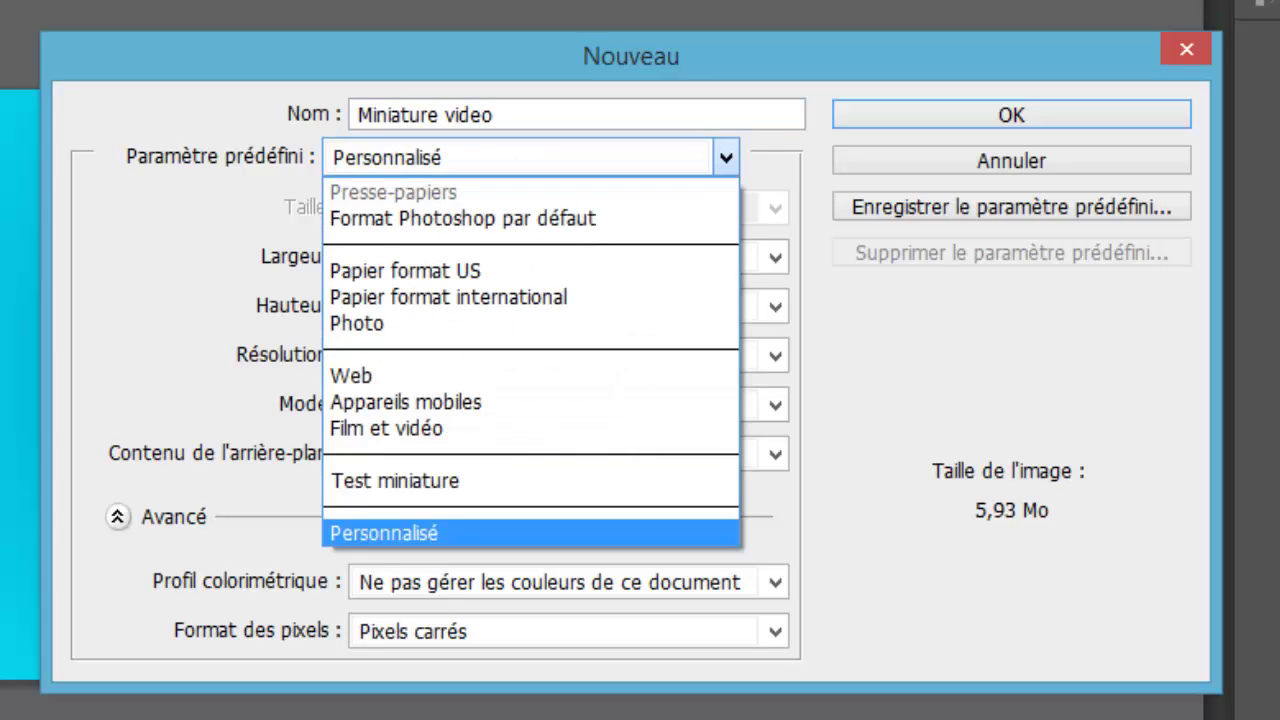
pyautogui.press('Escape')
pyautogui.moveTo(405, 307); pyautogui.dragTo(358, 307)
pyautogui.click(406, 307)
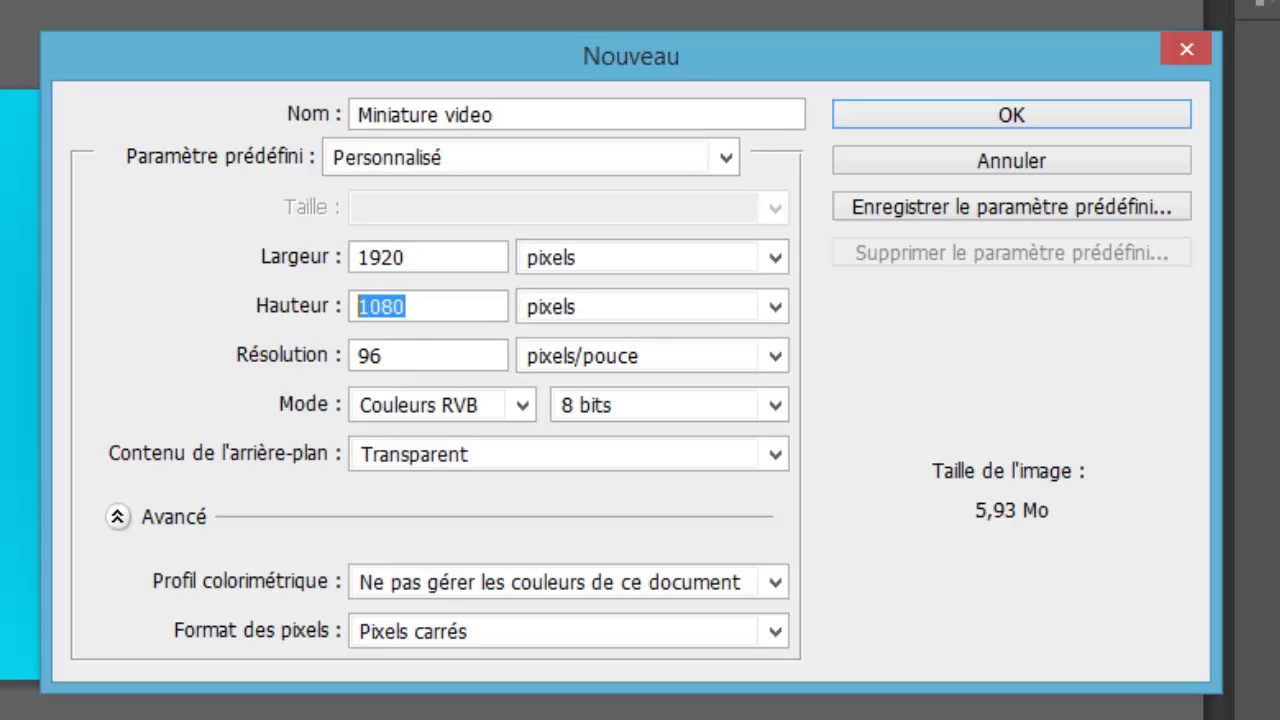
pyautogui.click(406, 257)
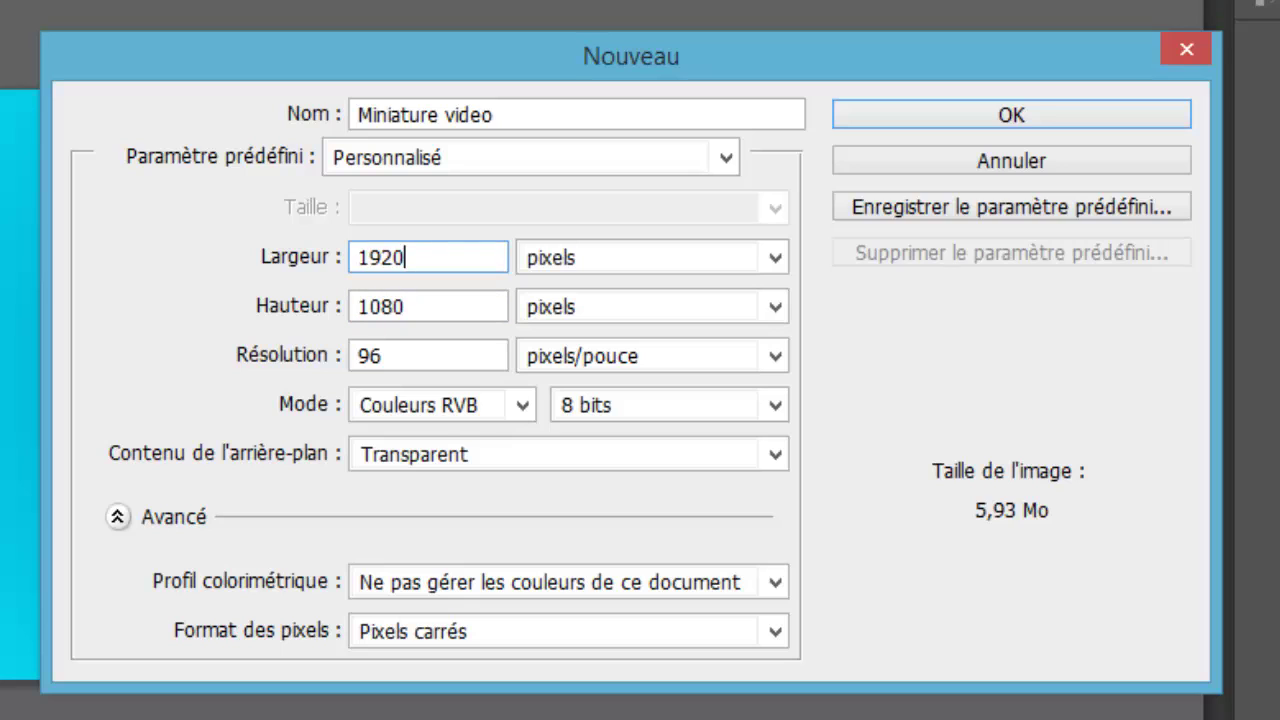
pyautogui.moveTo(406, 257); pyautogui.dragTo(358, 257)
pyautogui.click(774, 258)
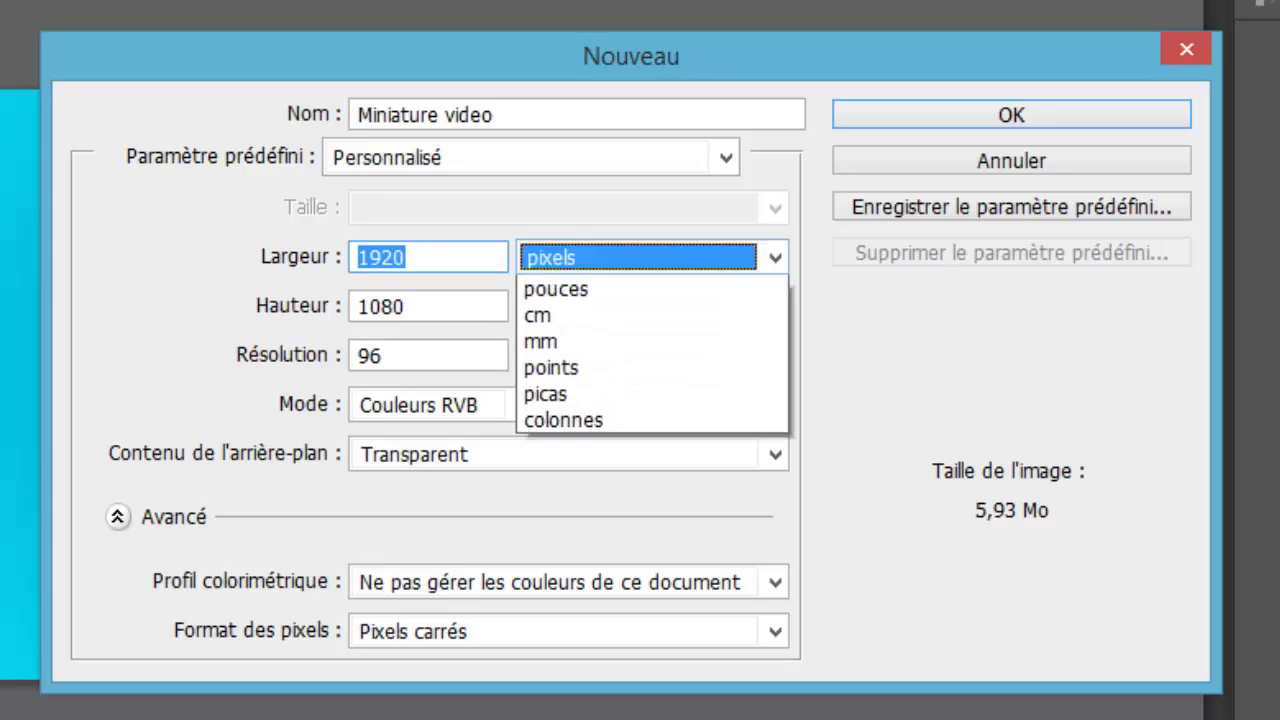
pyautogui.click(774, 258)
pyautogui.click(774, 307)
pyautogui.click(774, 307)
pyautogui.click(774, 356)
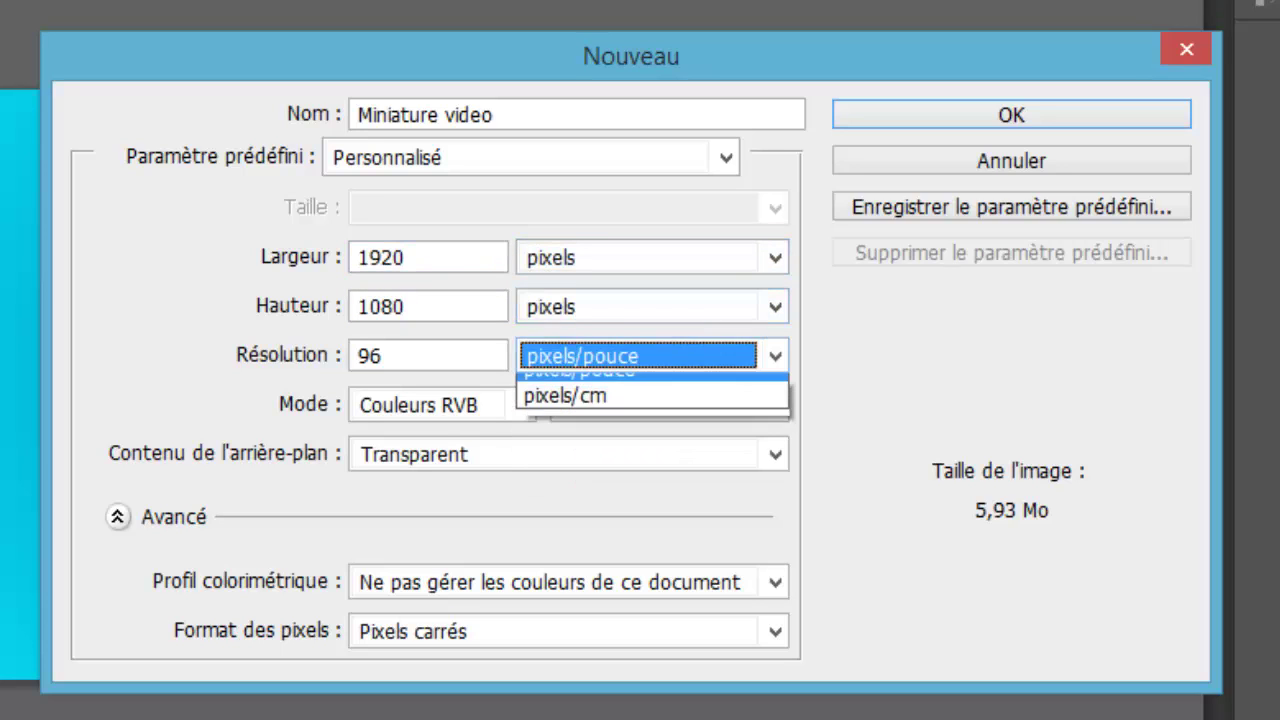
pyautogui.click(774, 356)
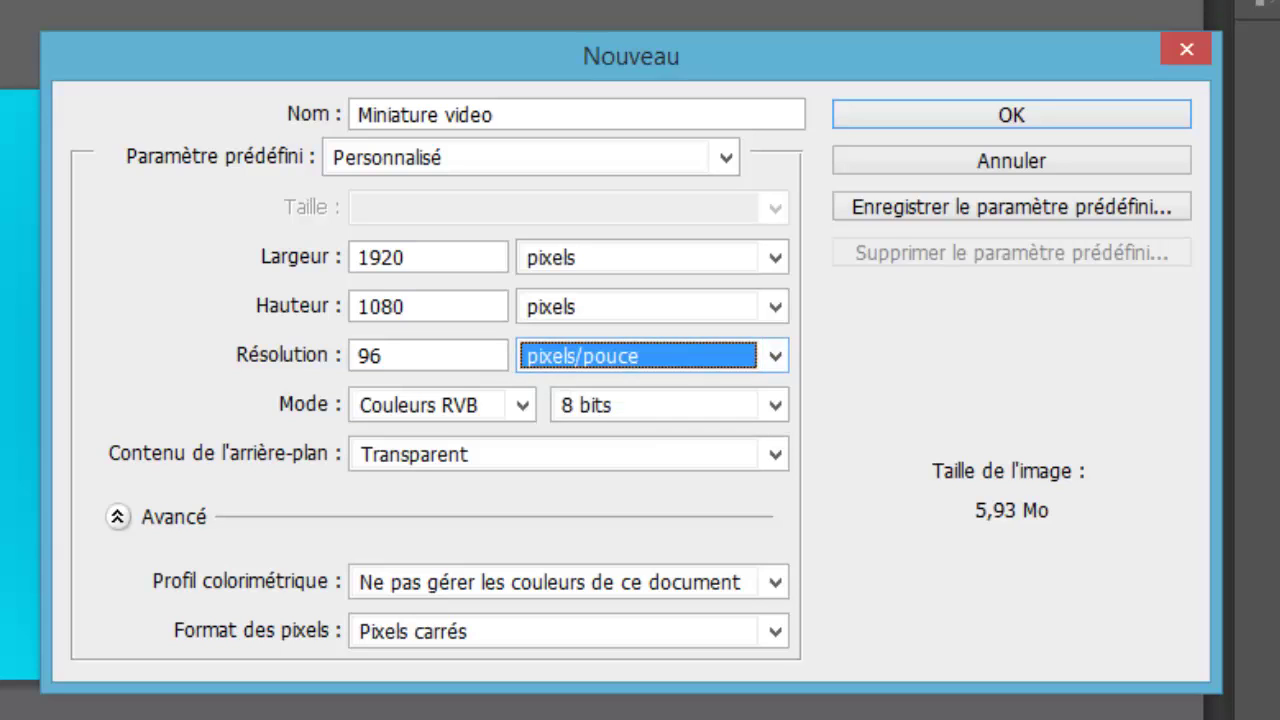
pyautogui.click(774, 405)
pyautogui.click(774, 405)
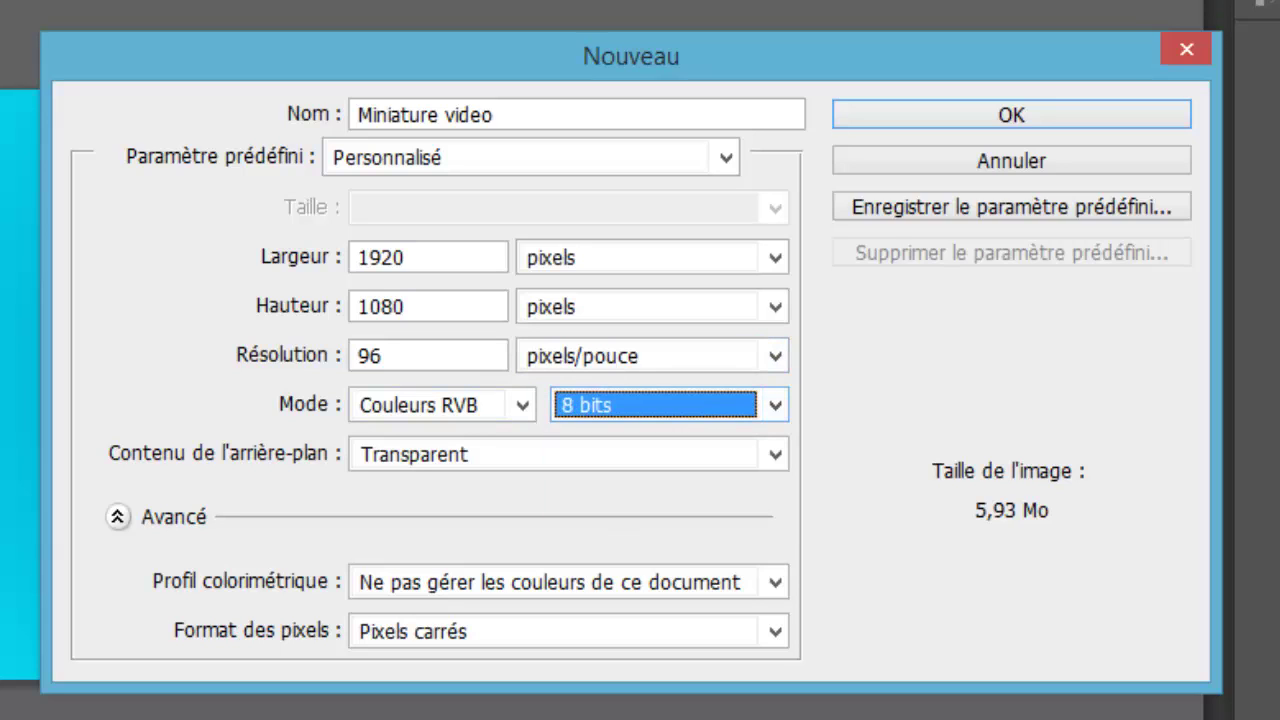
pyautogui.click(522, 405)
pyautogui.click(522, 405)
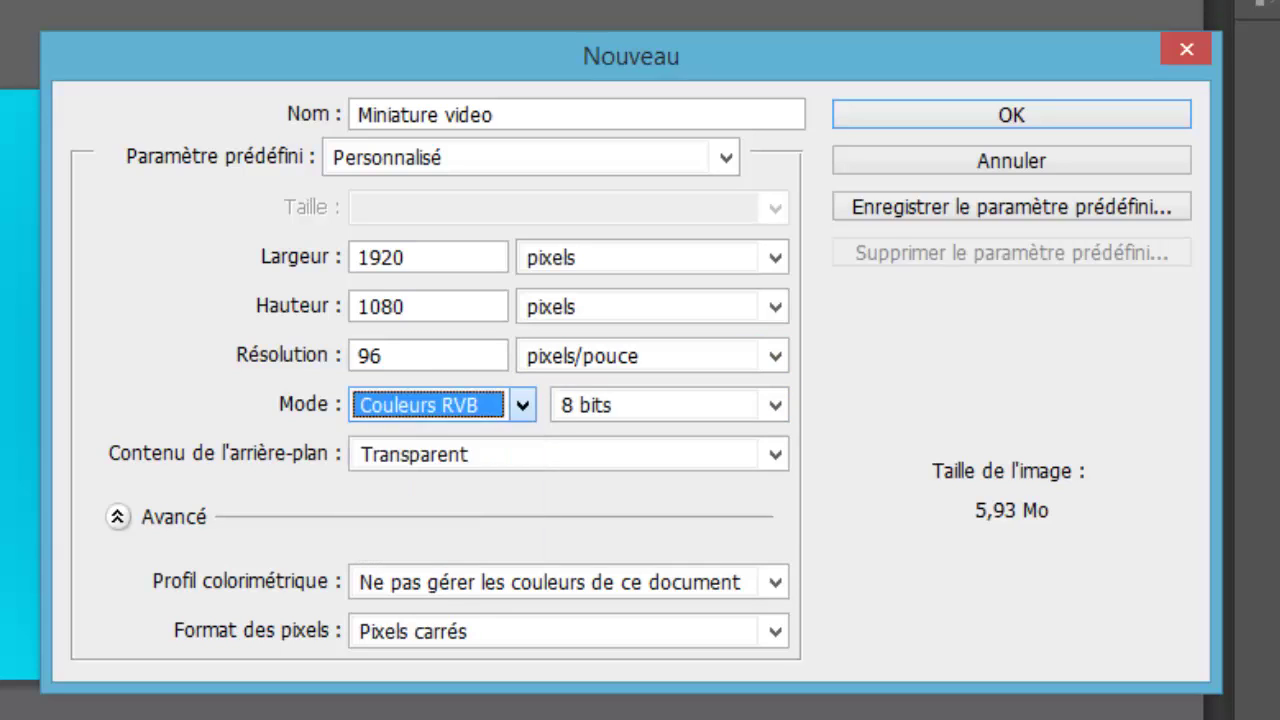
# Step: Keep the background content as Transparent and create the 1920 x 1080 pixel document at 96 pixels/pouce
pyautogui.click(580, 454)
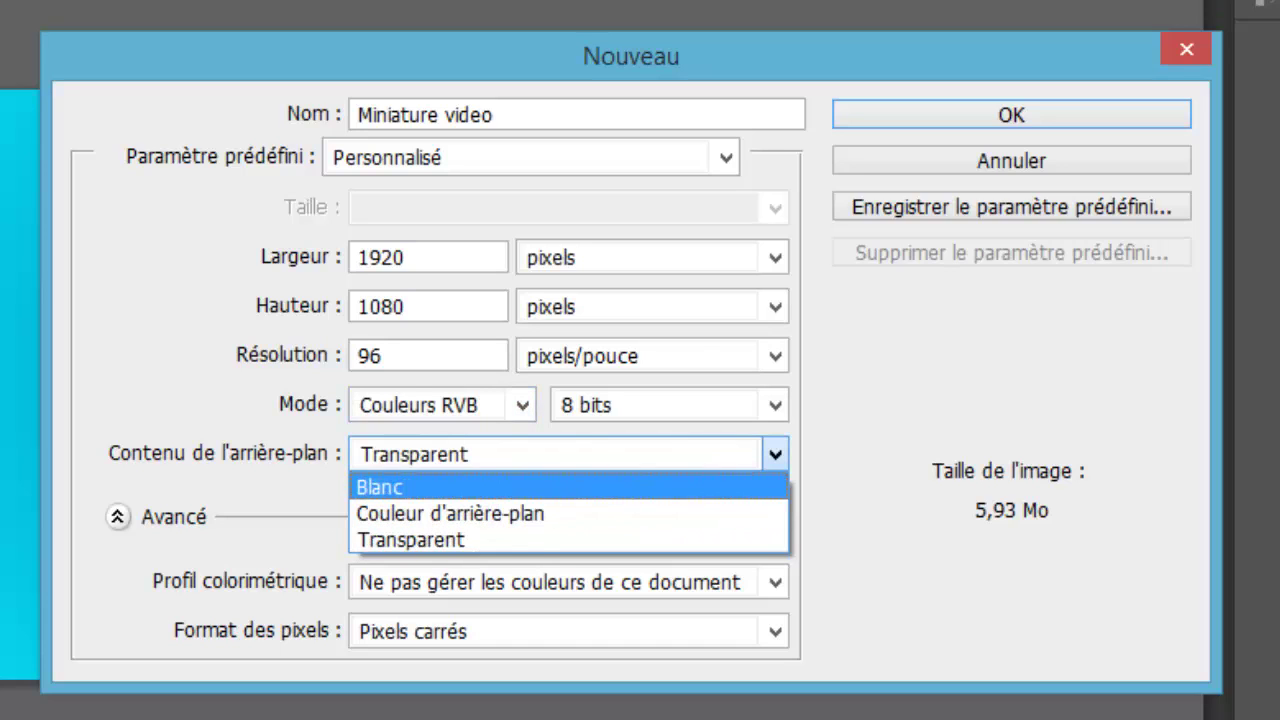
pyautogui.press('Return')
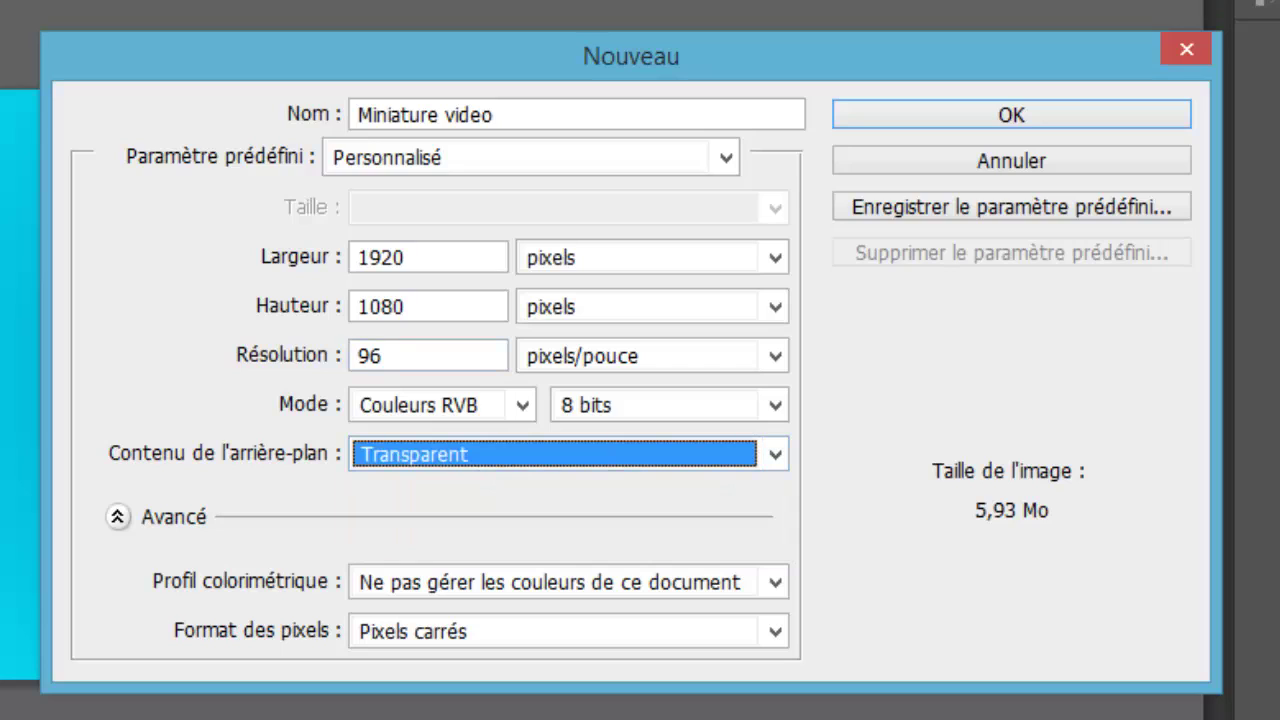
pyautogui.moveTo(388, 356); pyautogui.dragTo(355, 356)
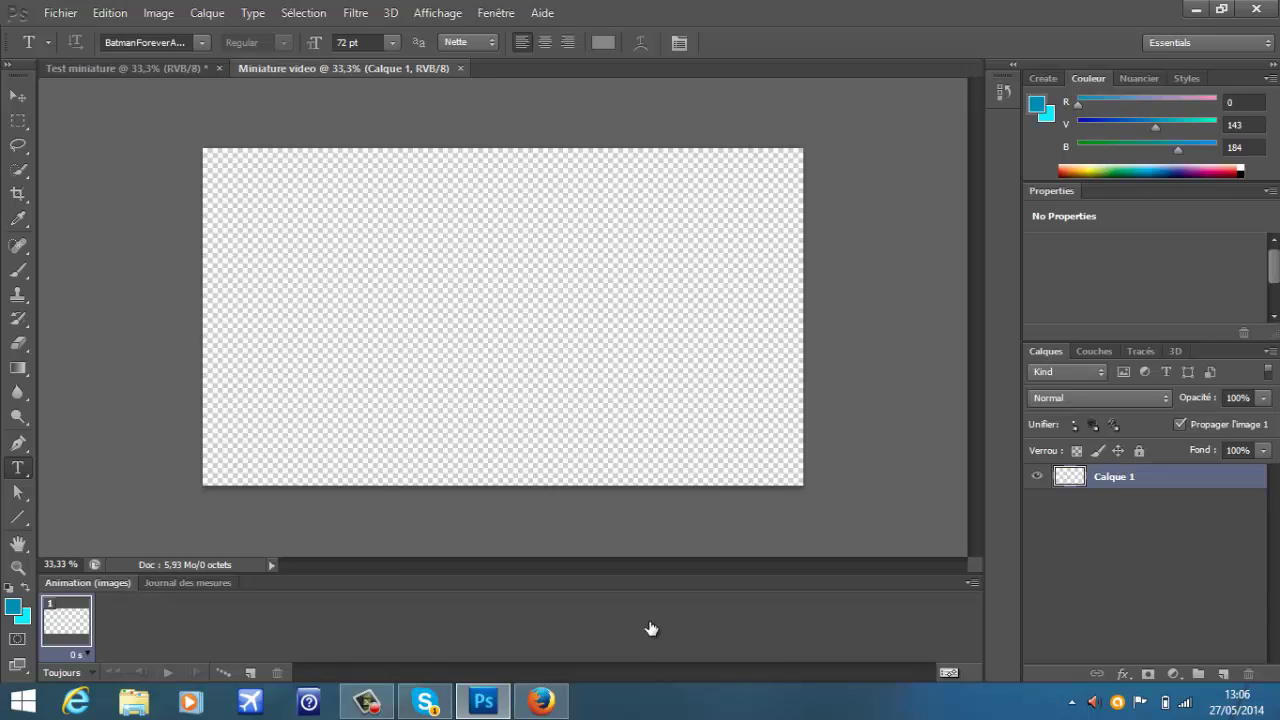
# Step: Activate the Gradient tool and fill the canvas with a radial blue-to-cyan gradient from the centre past the lower-left corner
pyautogui.press('Escape')
pyautogui.press('g')
pyautogui.press('g')
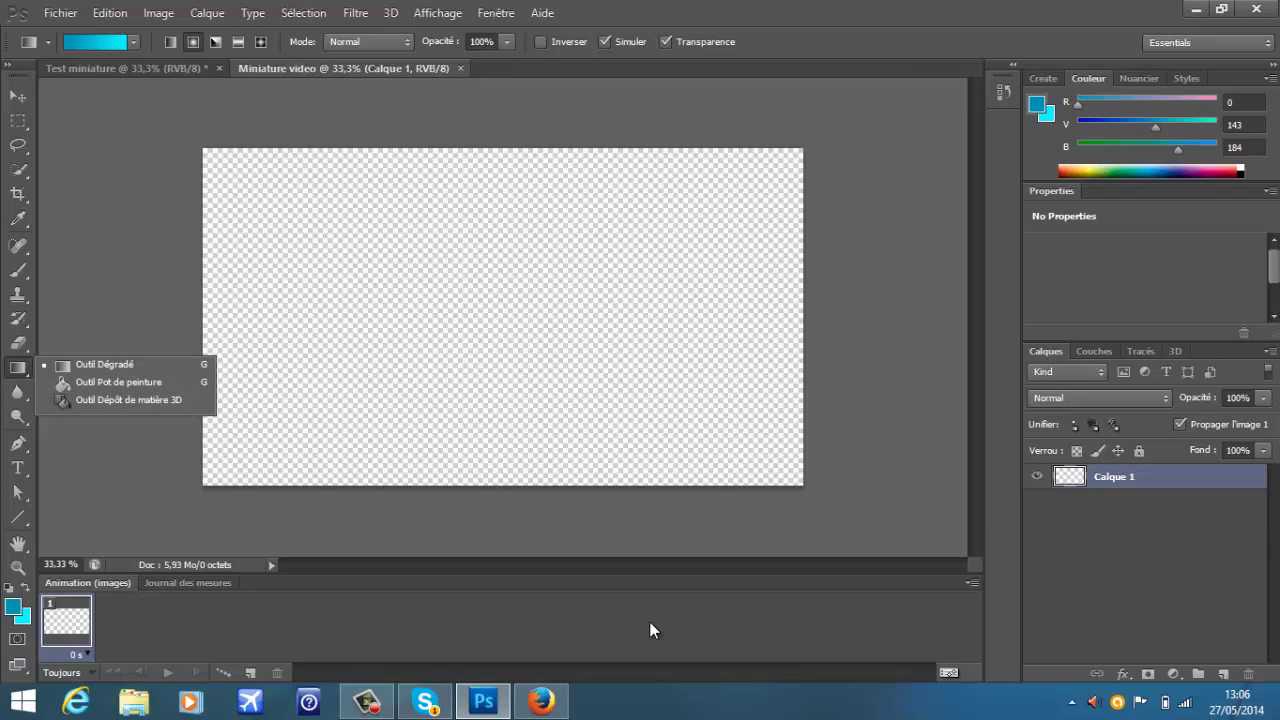
pyautogui.press('Escape')
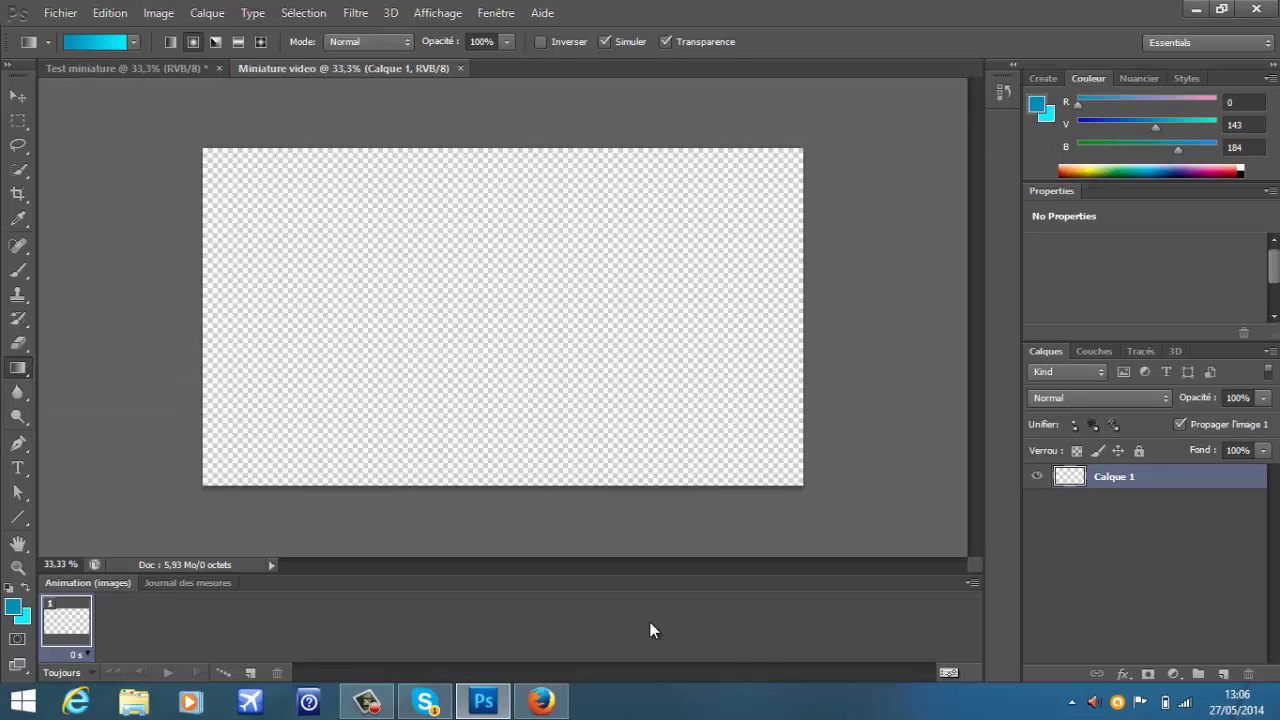
pyautogui.press('Return')
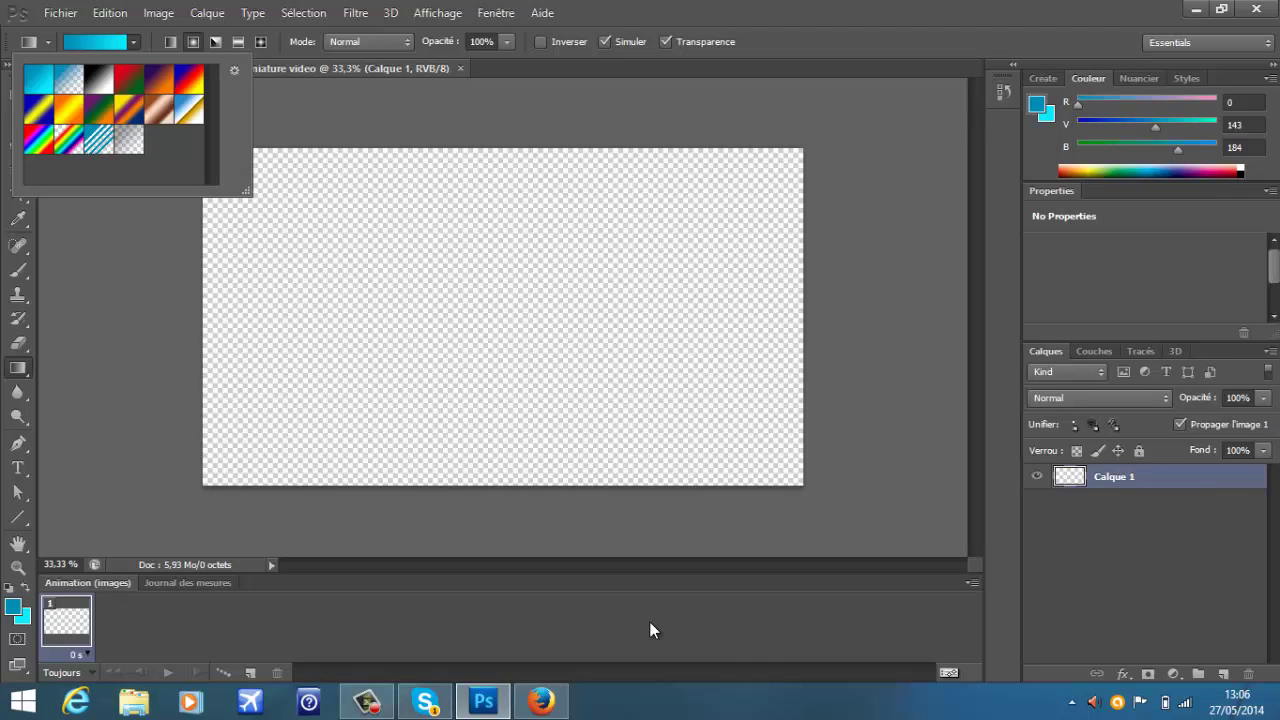
pyautogui.press('Escape')
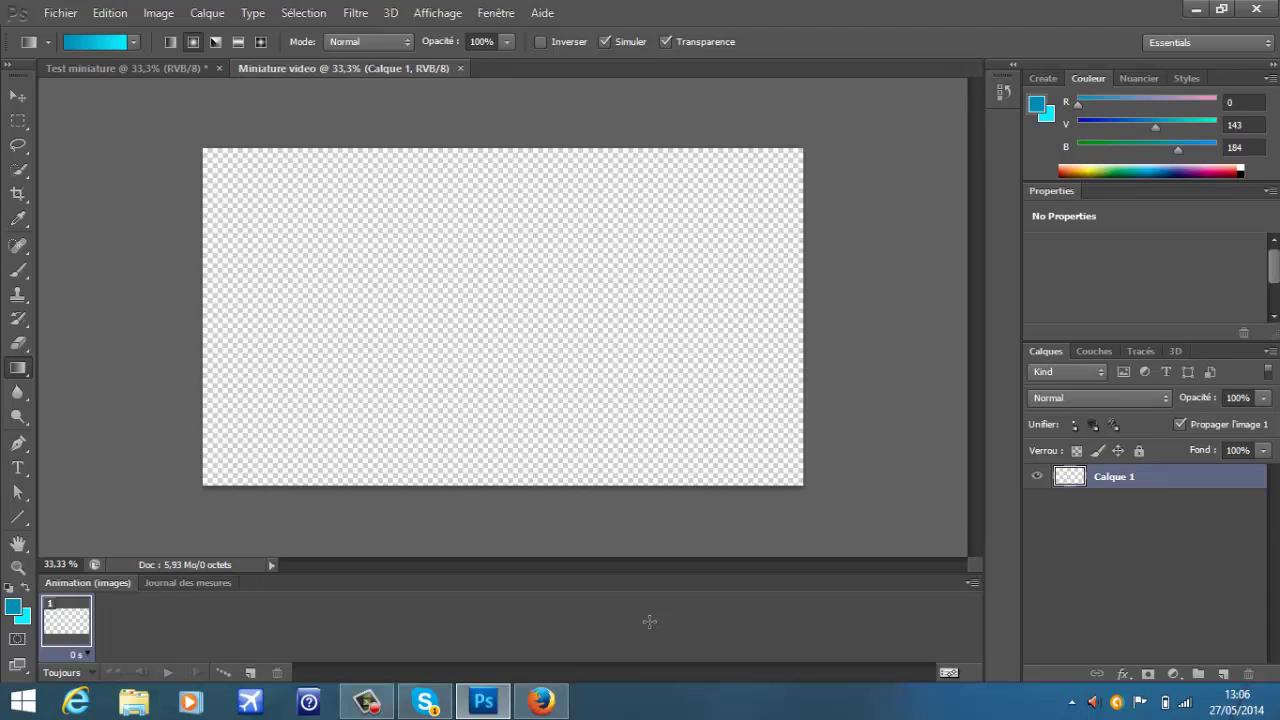
pyautogui.moveTo(510, 306); pyautogui.dragTo(176, 501)
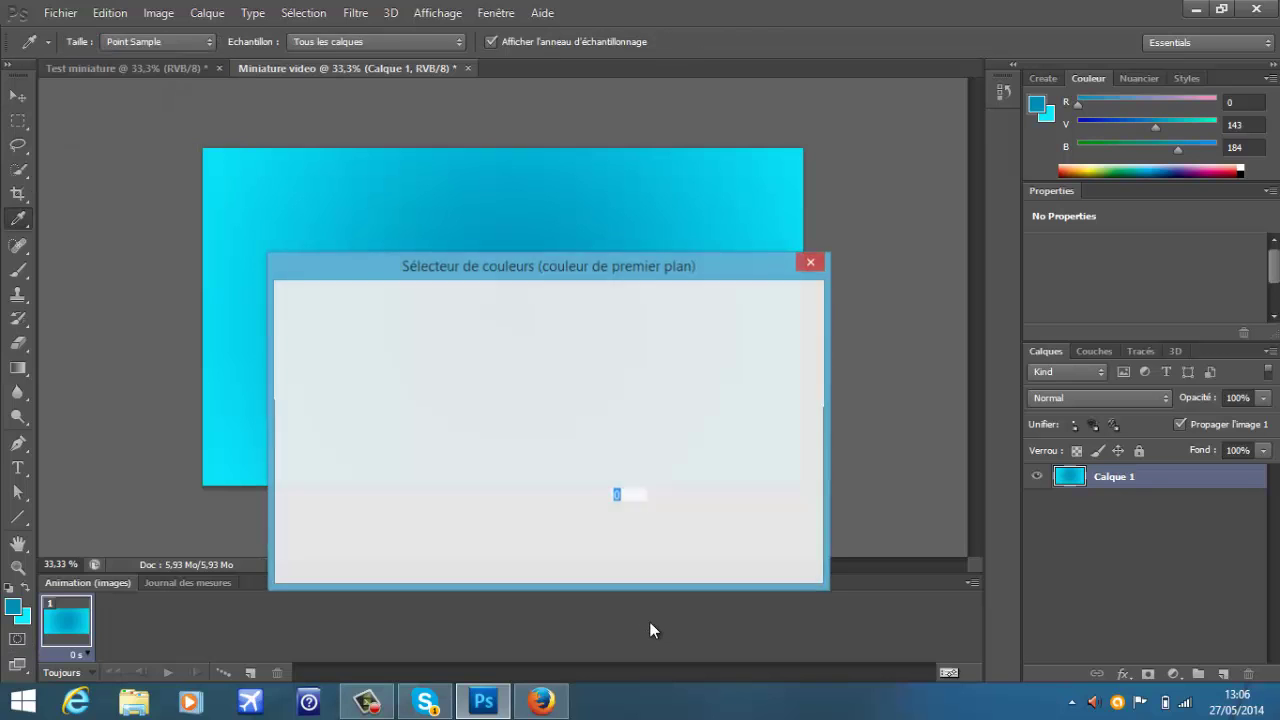
# Step: Set the foreground colour to dark grey #656565 and the background colour to light grey #bababa
pyautogui.moveTo(521, 377); pyautogui.dragTo(286, 455)
pyautogui.press('Return')
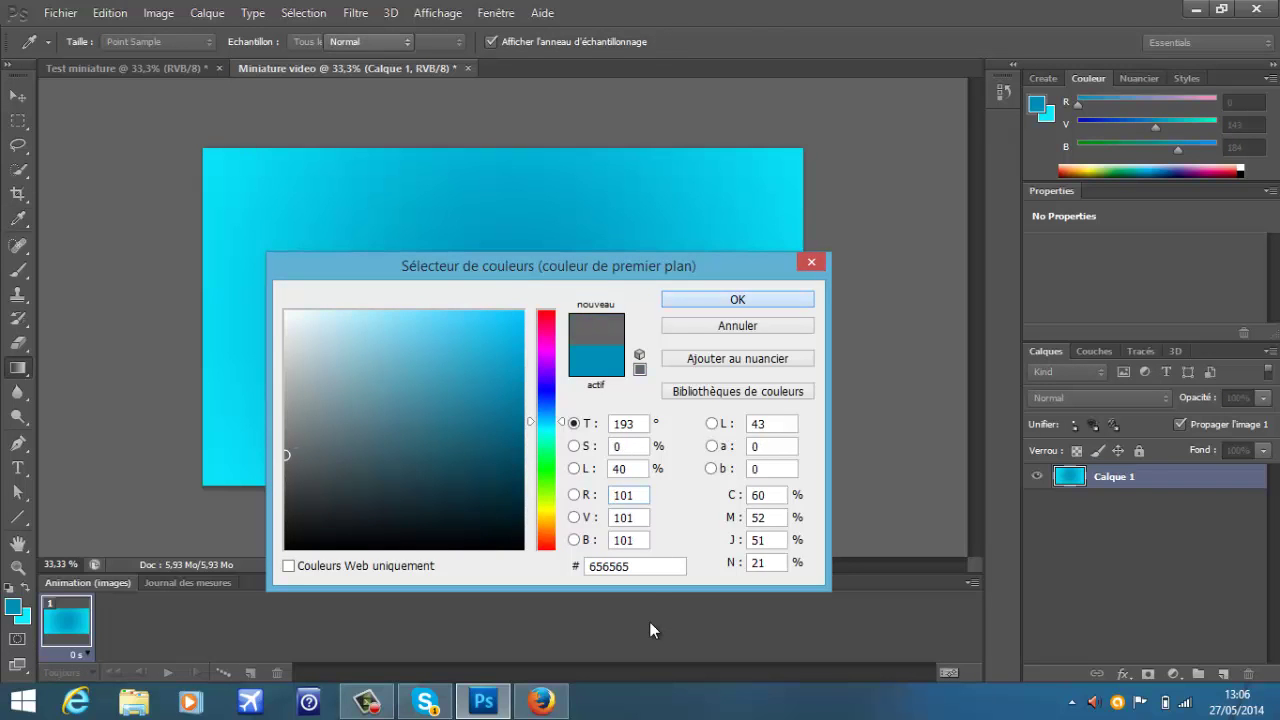
pyautogui.click(22, 614)
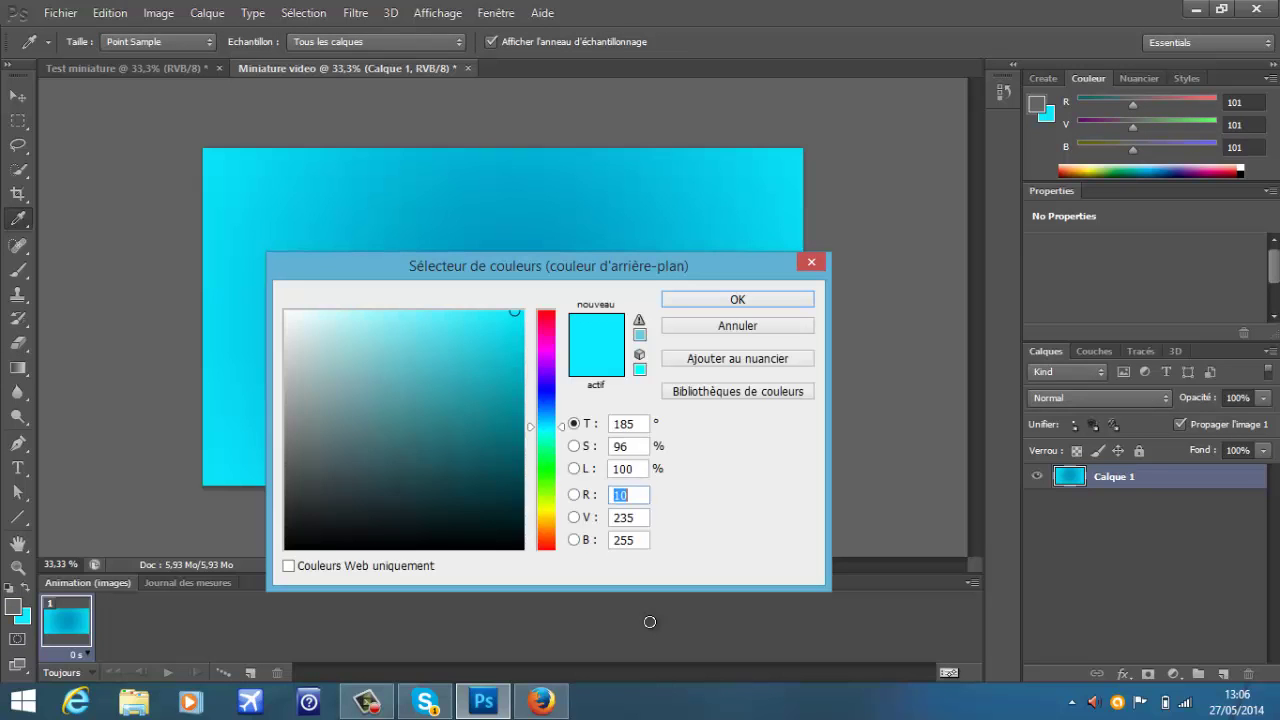
pyautogui.click(288, 376)
pyautogui.click(286, 375)
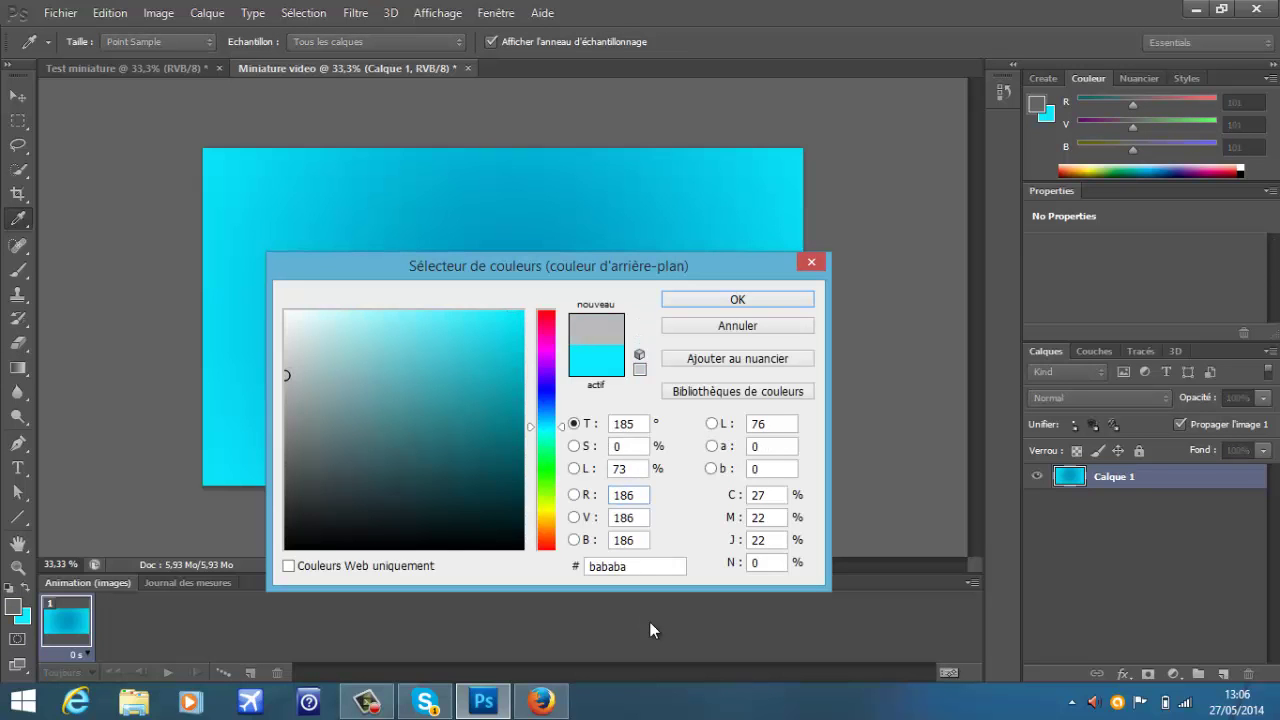
pyautogui.press('Return')
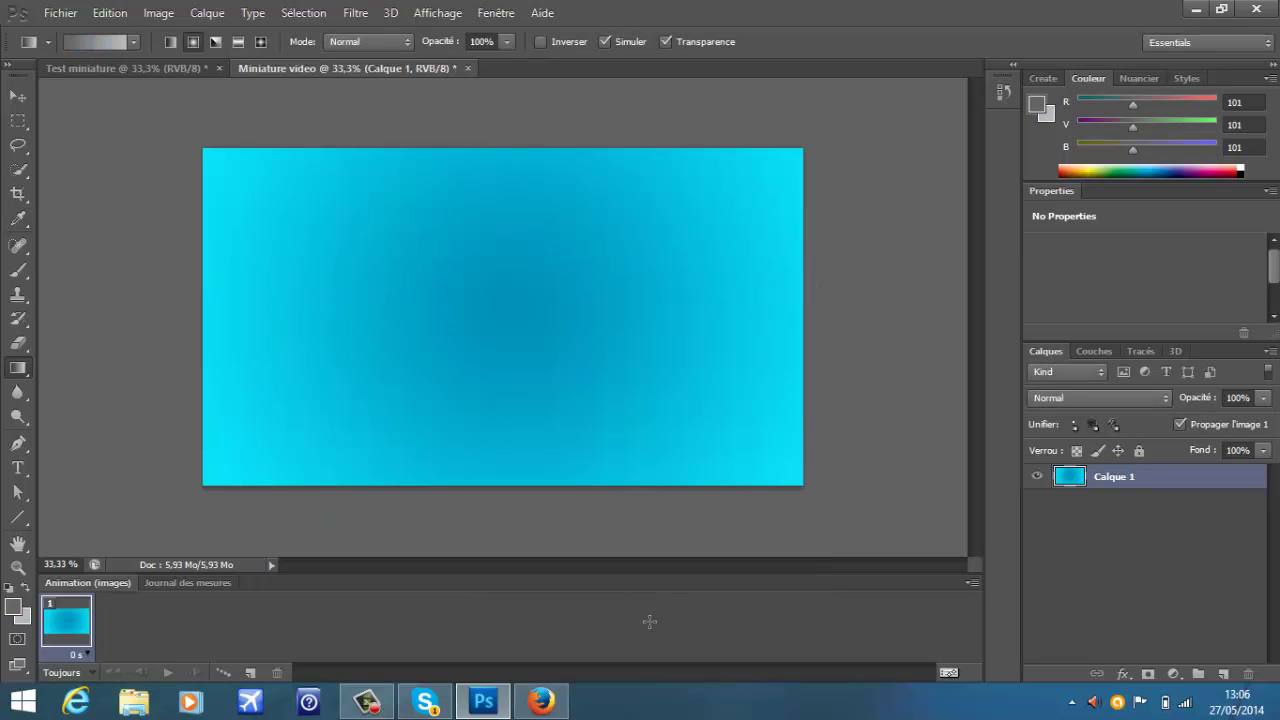
# Step: Cover the blue background with a radial dark-to-light grey gradient from near the canvas centre past its lower-left corner
pyautogui.moveTo(505, 287); pyautogui.dragTo(186, 491)
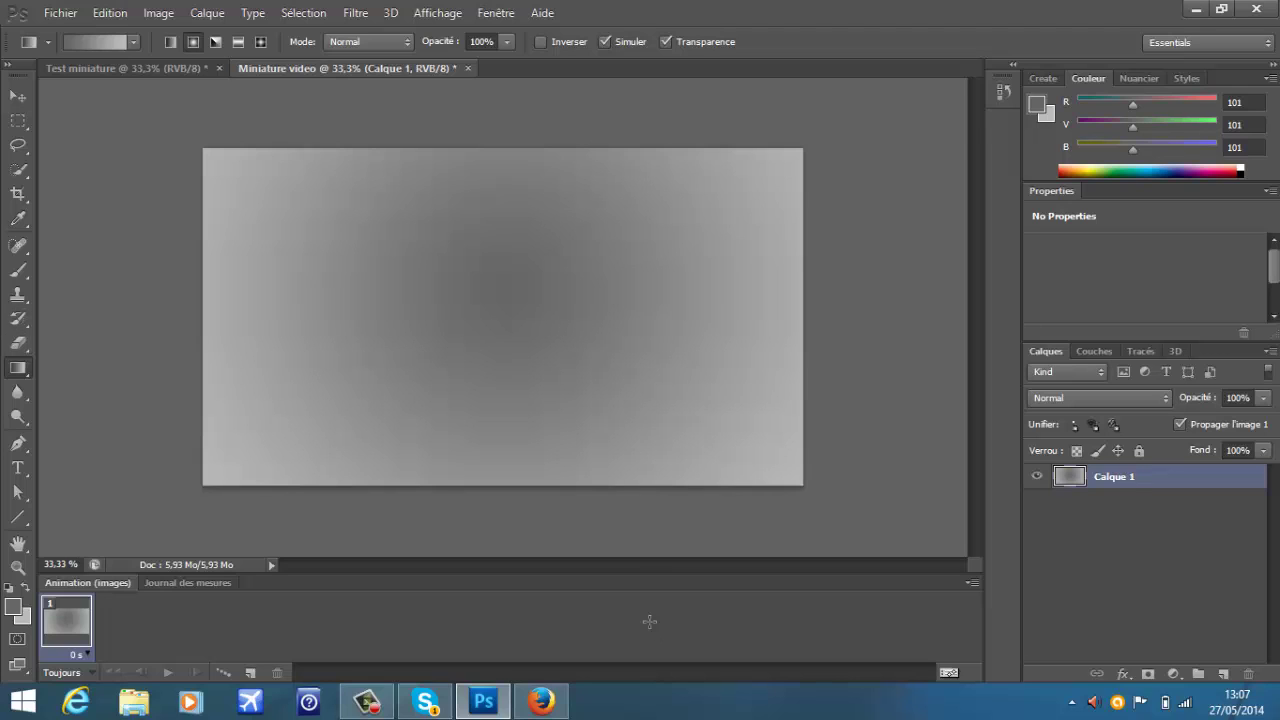
# Step: Add the two-line text "TEST MINIATURE / VIDEO YOUTUBE" near the canvas centre in the 72 pt BatmanForever font
pyautogui.press('t')
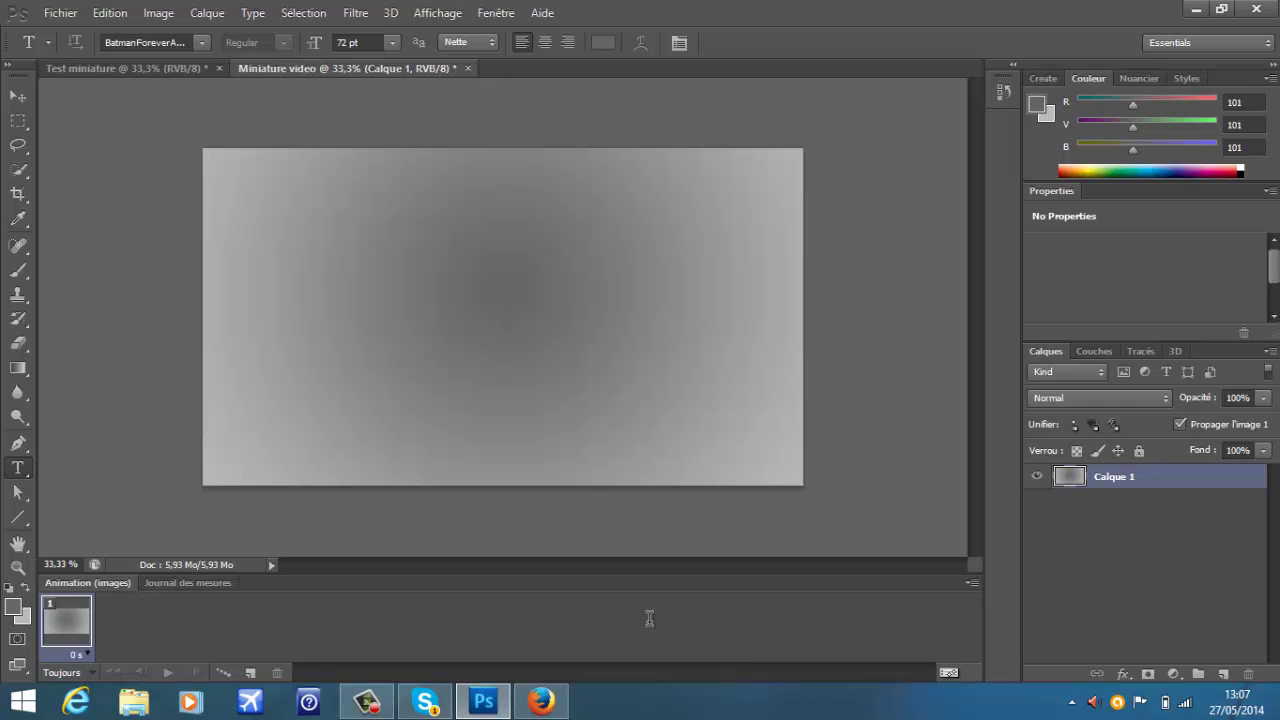
pyautogui.click(372, 282)
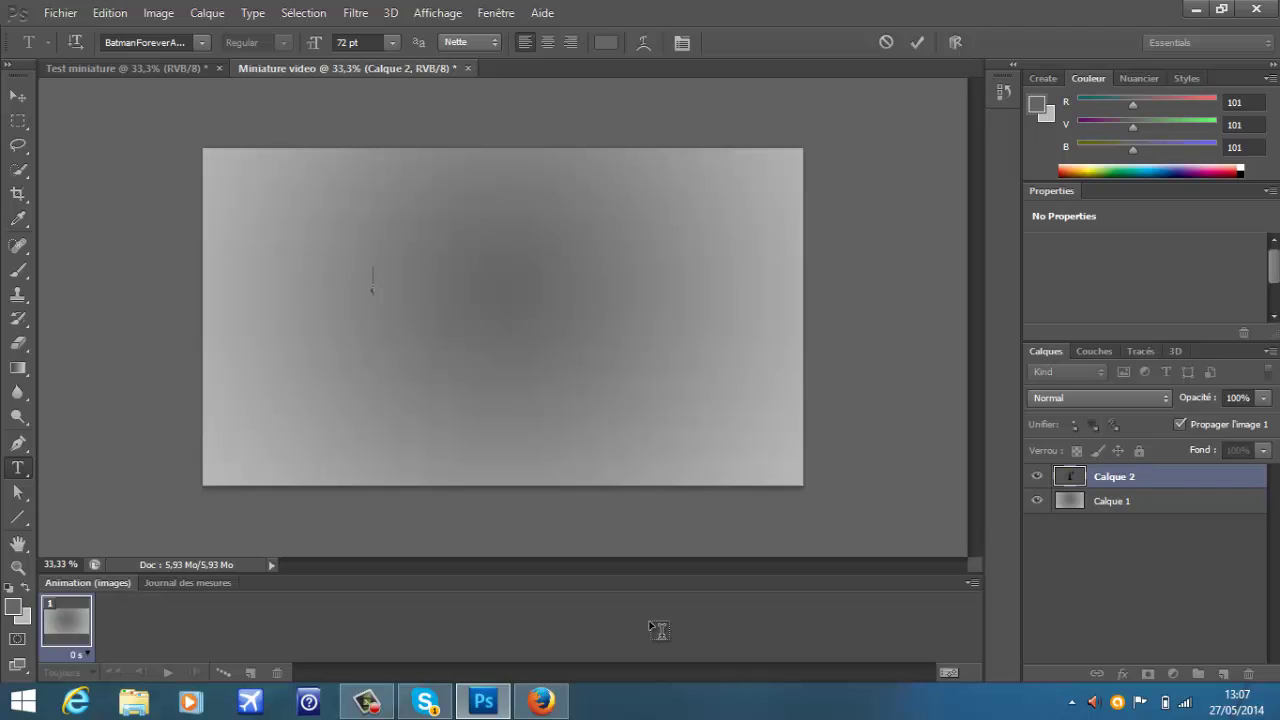
pyautogui.write('TEST MINIATURE')
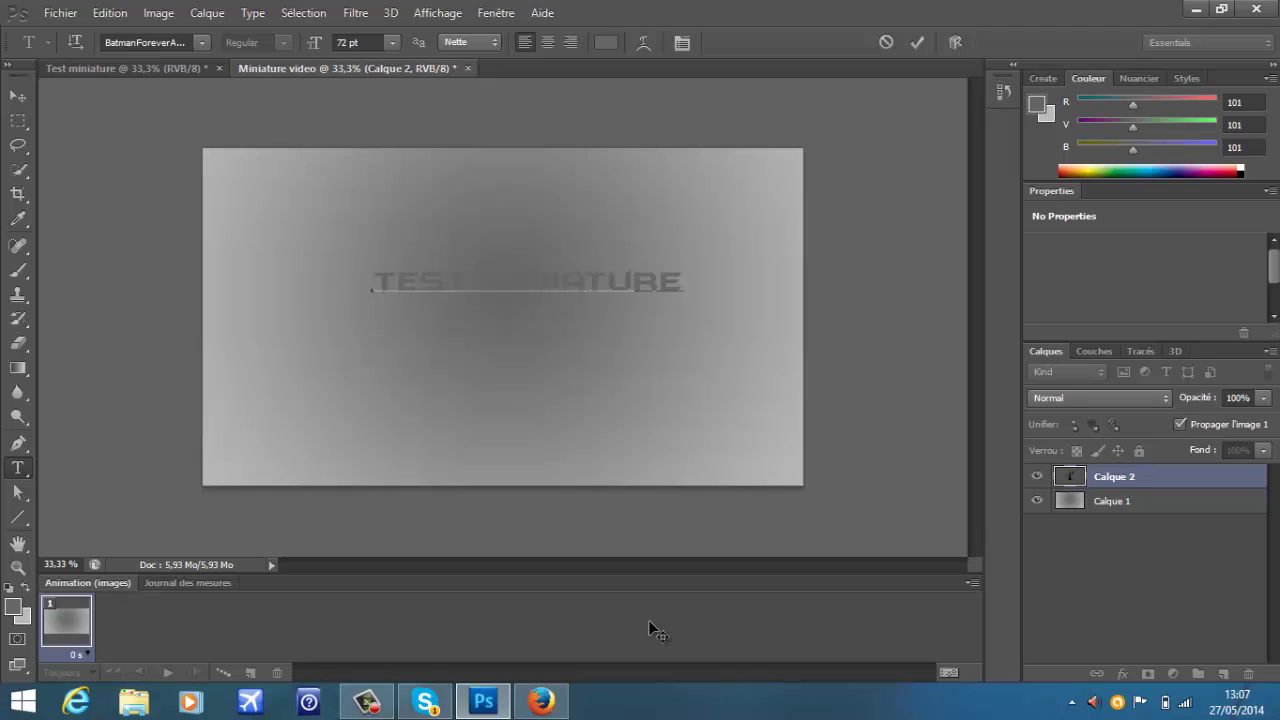
pyautogui.press('Return')
pyautogui.write('VIDEO YOUTUBE')
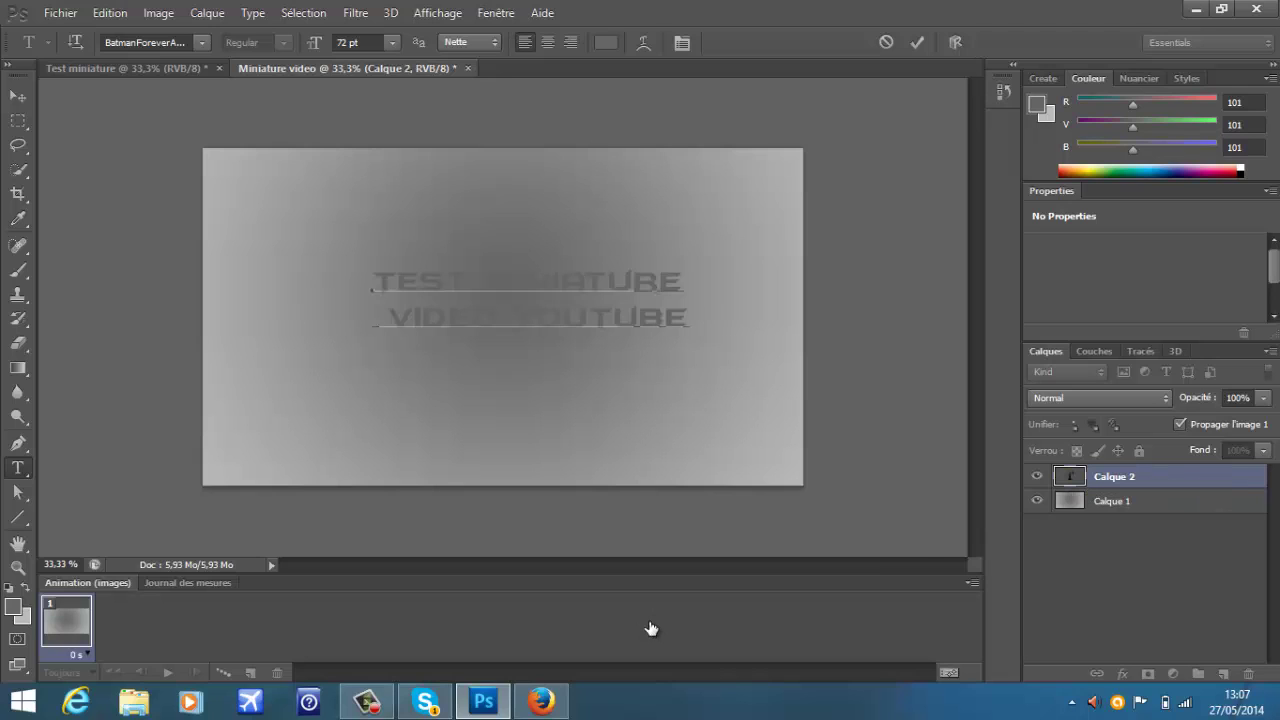
pyautogui.hotkey('ctrl', 'a')
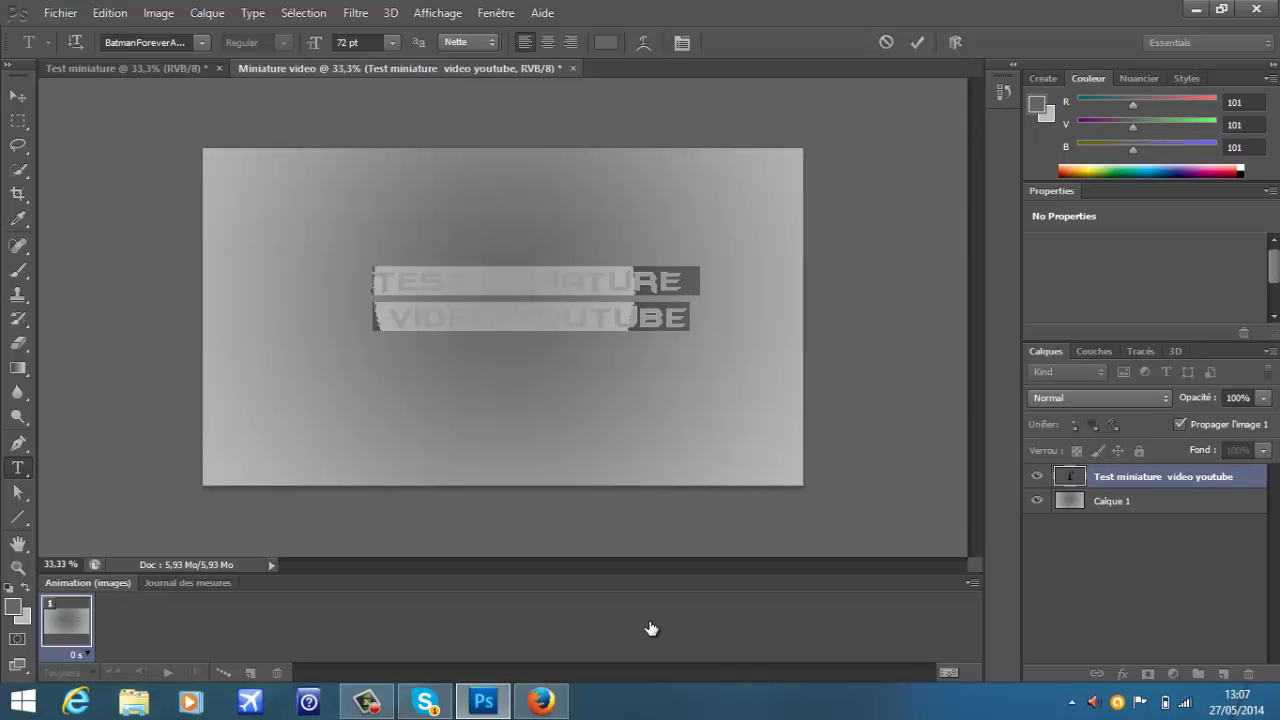
pyautogui.hotkey('ctrl', 'Return')
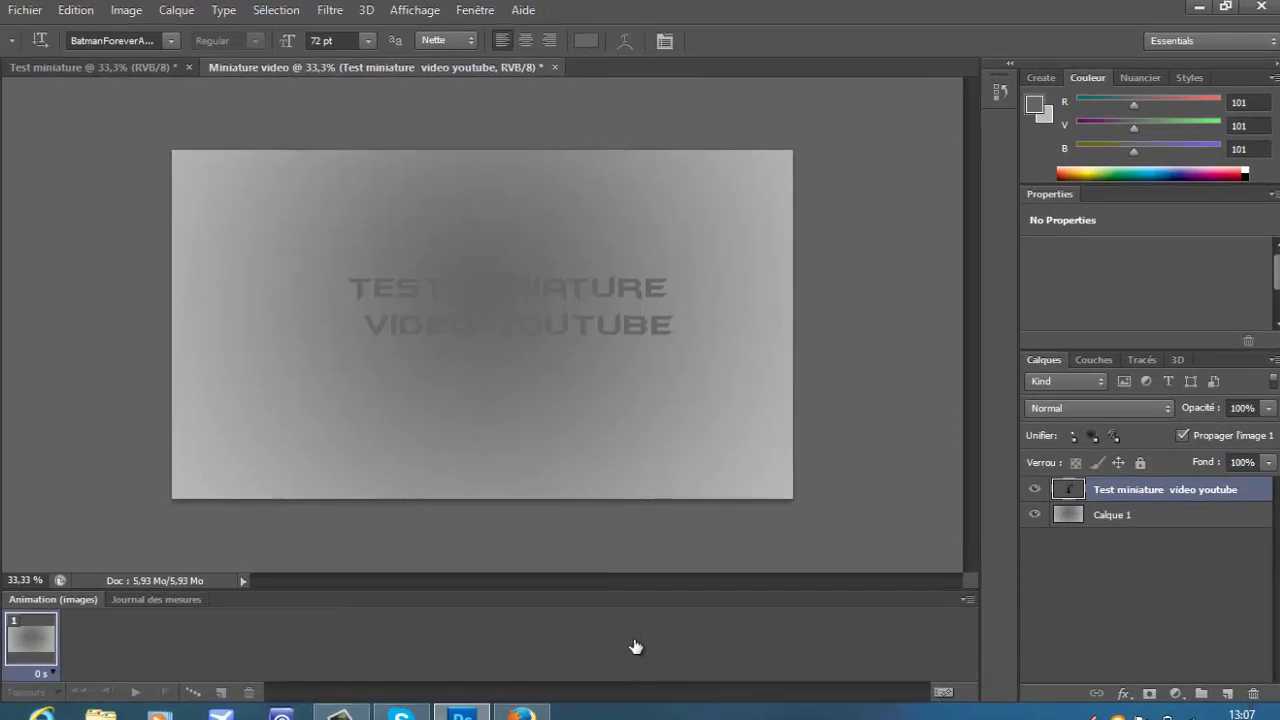
# Step: Open the text layer's layer style settings and enable the Incrustation en dégradé and Contour effects
pyautogui.hotkey('alt', 'c')
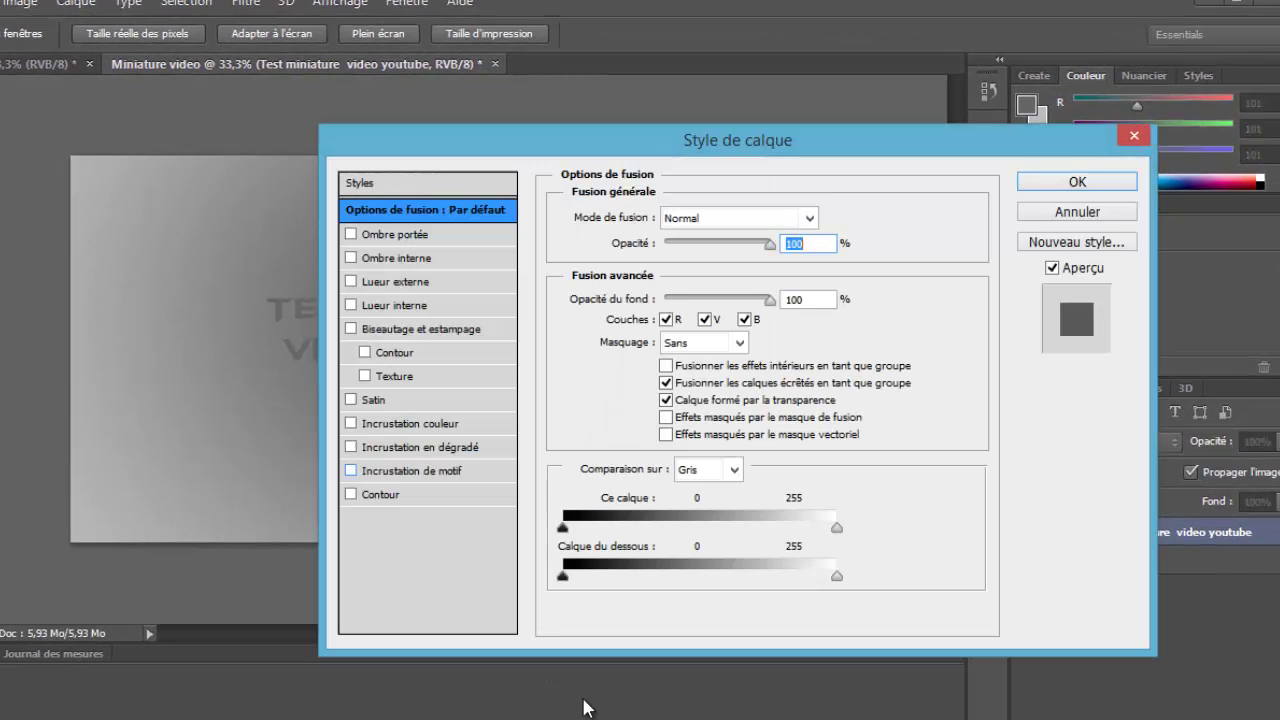
pyautogui.moveTo(840, 77); pyautogui.dragTo(979, 66)
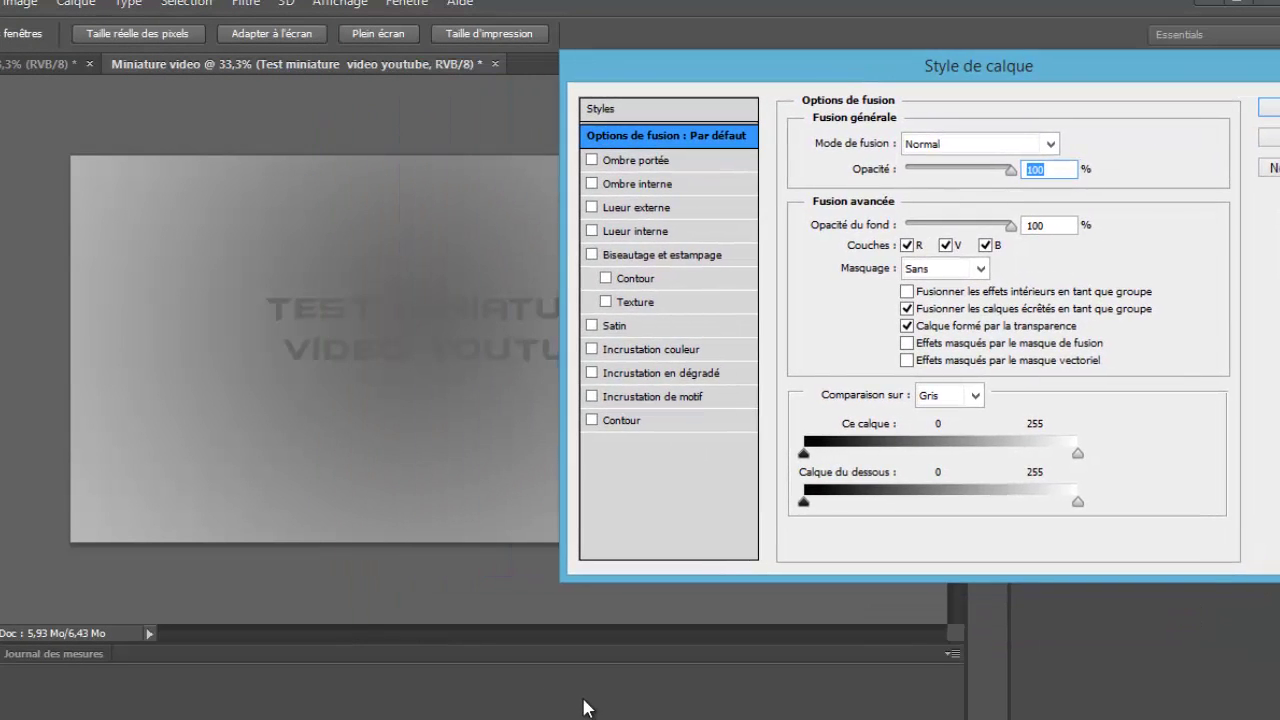
pyautogui.click(591, 420)
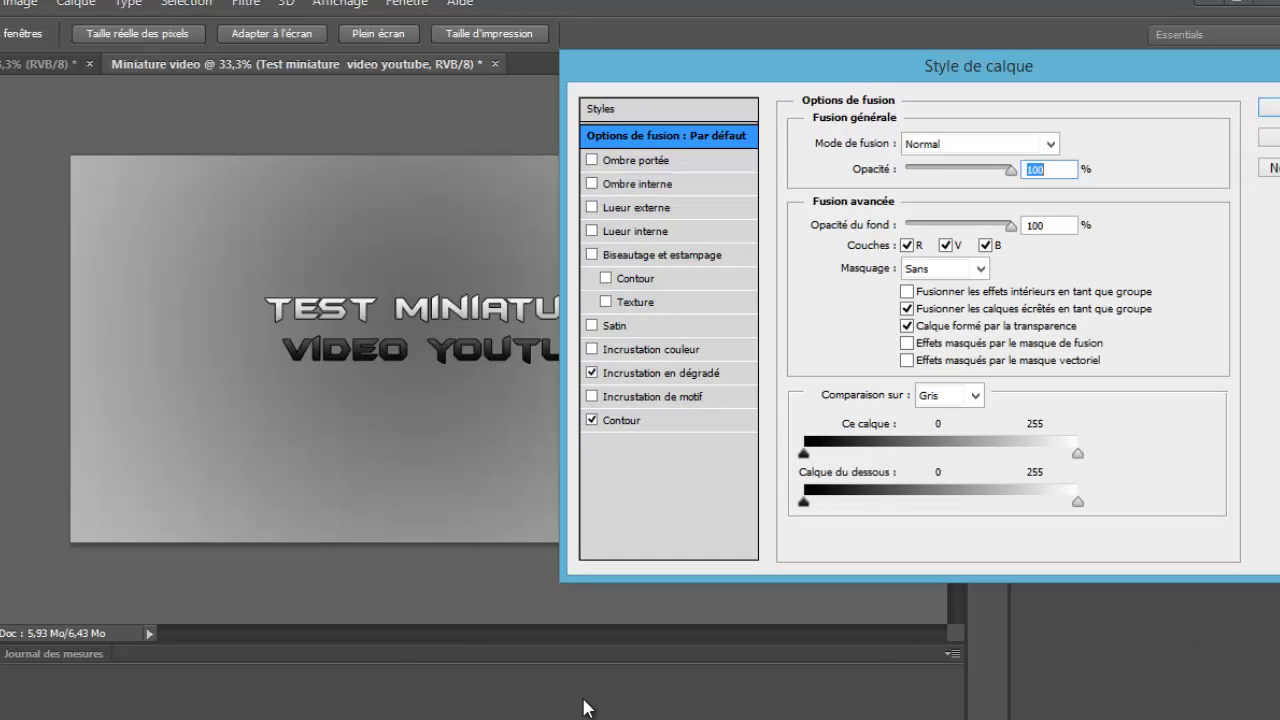
pyautogui.moveTo(978, 66)
pyautogui.mouseDown()
pyautogui.moveTo(1033, 68)
pyautogui.moveTo(1248, 166)
pyautogui.moveTo(1082, 146)
pyautogui.moveTo(1085, 179)
pyautogui.moveTo(1075, 166)
pyautogui.mouseUp()
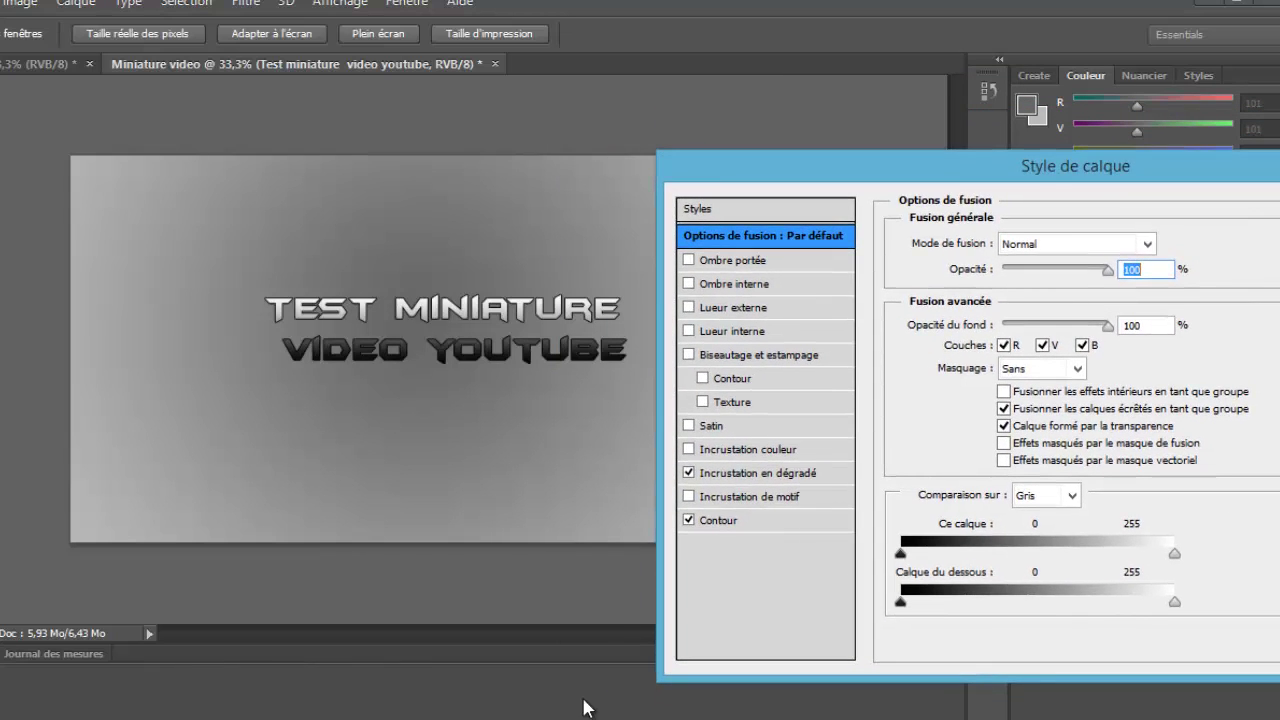
# Step: Enable Ombre portée on the text, leave Biseautage et estampage disabled, and apply the layer style
pyautogui.click(688, 259)
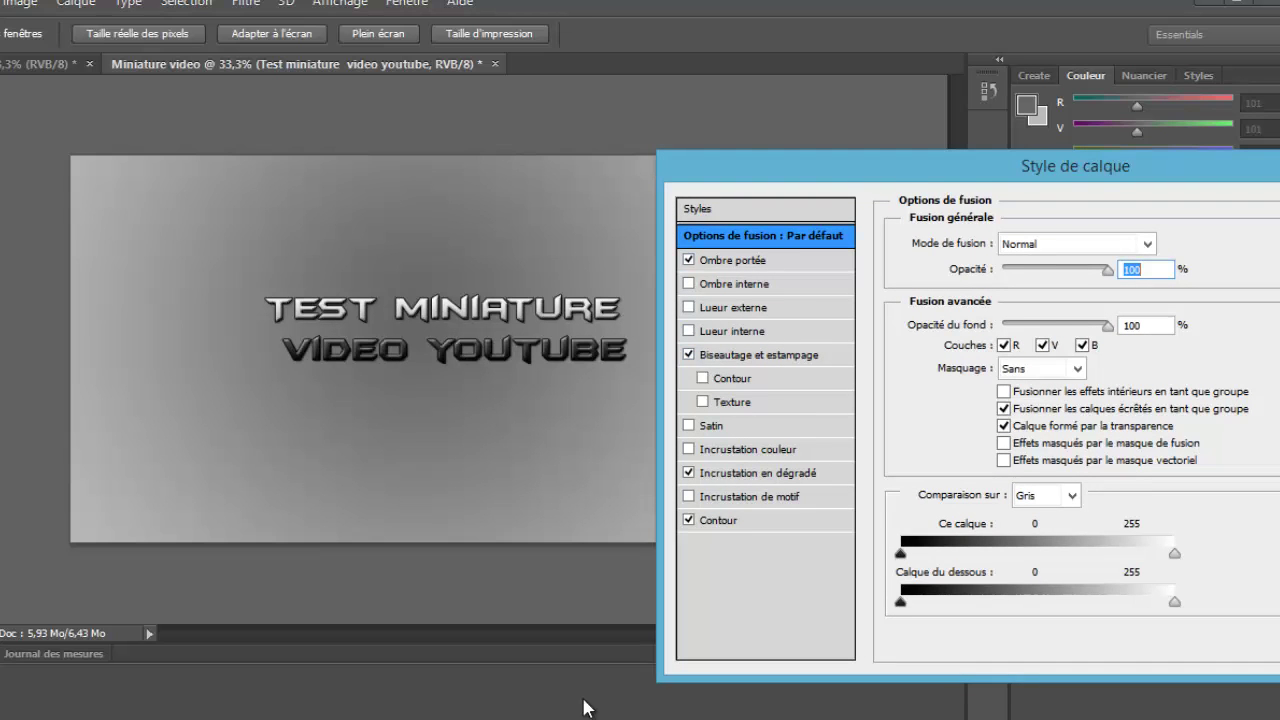
pyautogui.moveTo(1075, 166)
pyautogui.mouseDown()
pyautogui.moveTo(442, 387)
pyautogui.moveTo(510, 547)
pyautogui.moveTo(768, 65)
pyautogui.moveTo(1001, 67)
pyautogui.mouseUp()
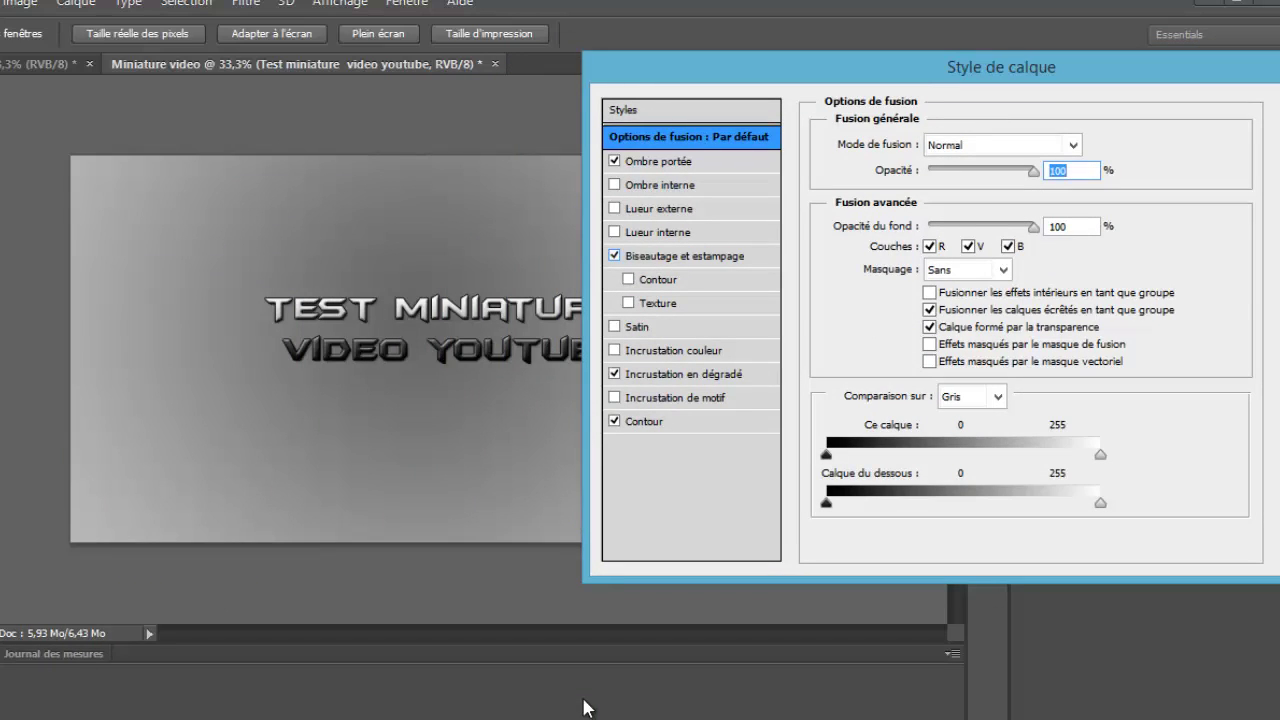
pyautogui.click(614, 256)
pyautogui.press('space')
pyautogui.moveTo(1001, 67)
pyautogui.mouseDown()
pyautogui.moveTo(321, 89)
pyautogui.moveTo(357, 99)
pyautogui.mouseUp()
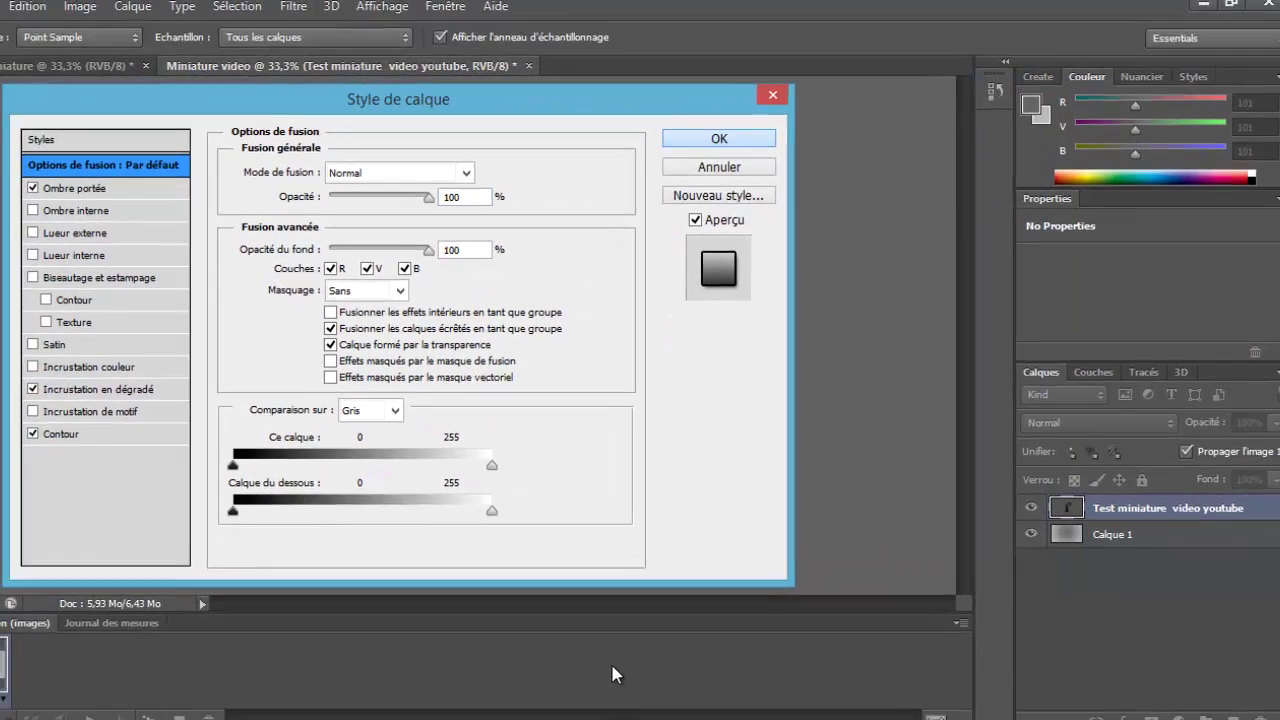
pyautogui.press('Return')
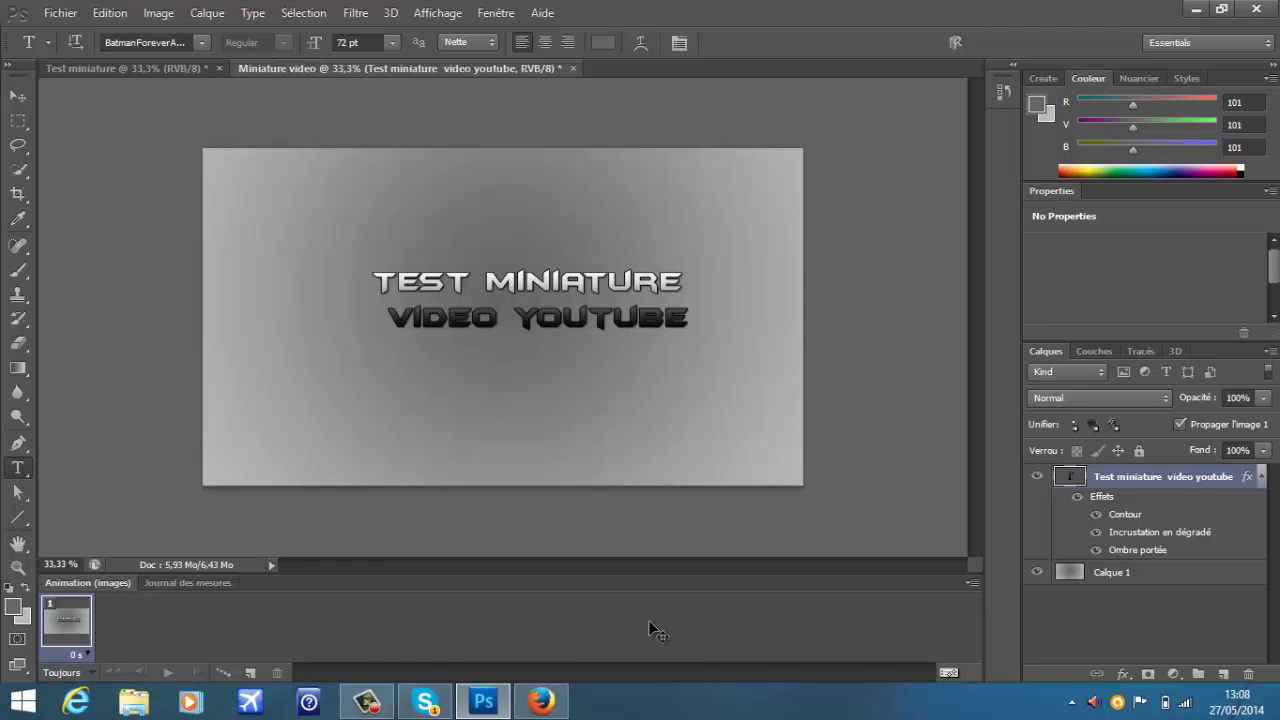
# Step: Free-transform the text, moving its centre to about X 902, Y 457 px and rotating it about -12.5°
pyautogui.hotkey('ctrl', 't')
pyautogui.moveTo(567, 322); pyautogui.dragTo(542, 334)
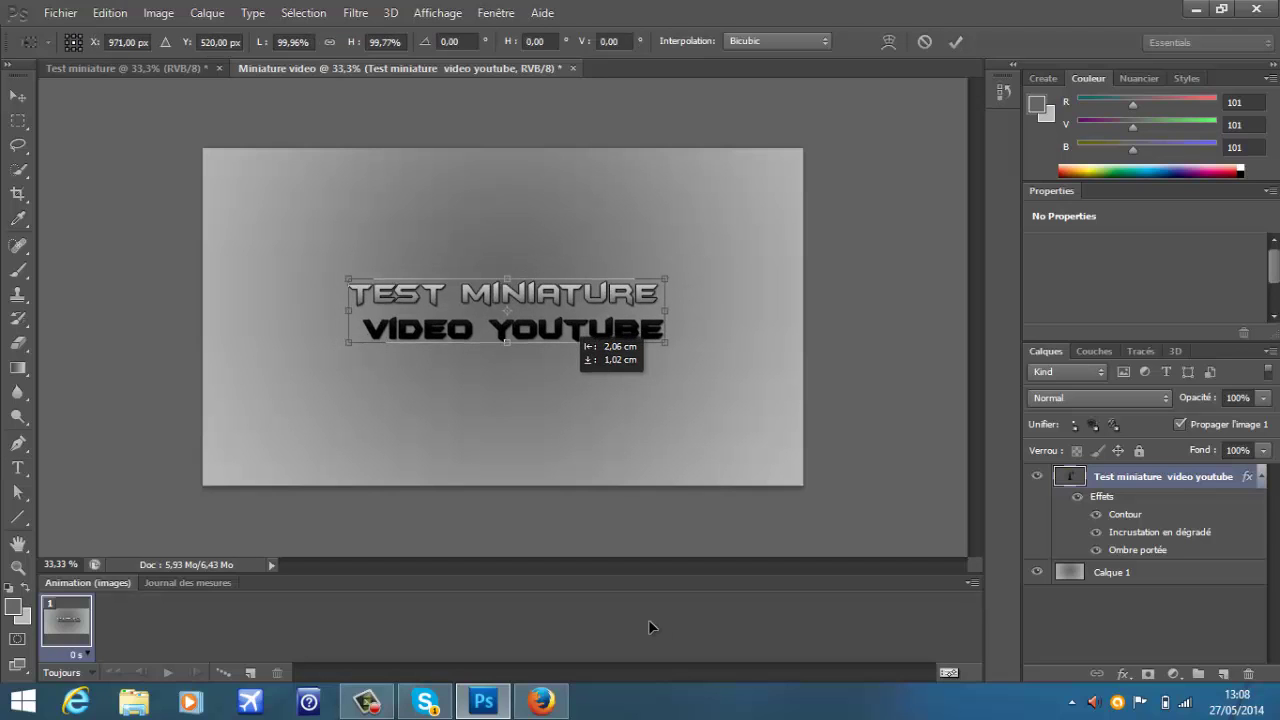
pyautogui.moveTo(650, 627); pyautogui.dragTo(650, 624)
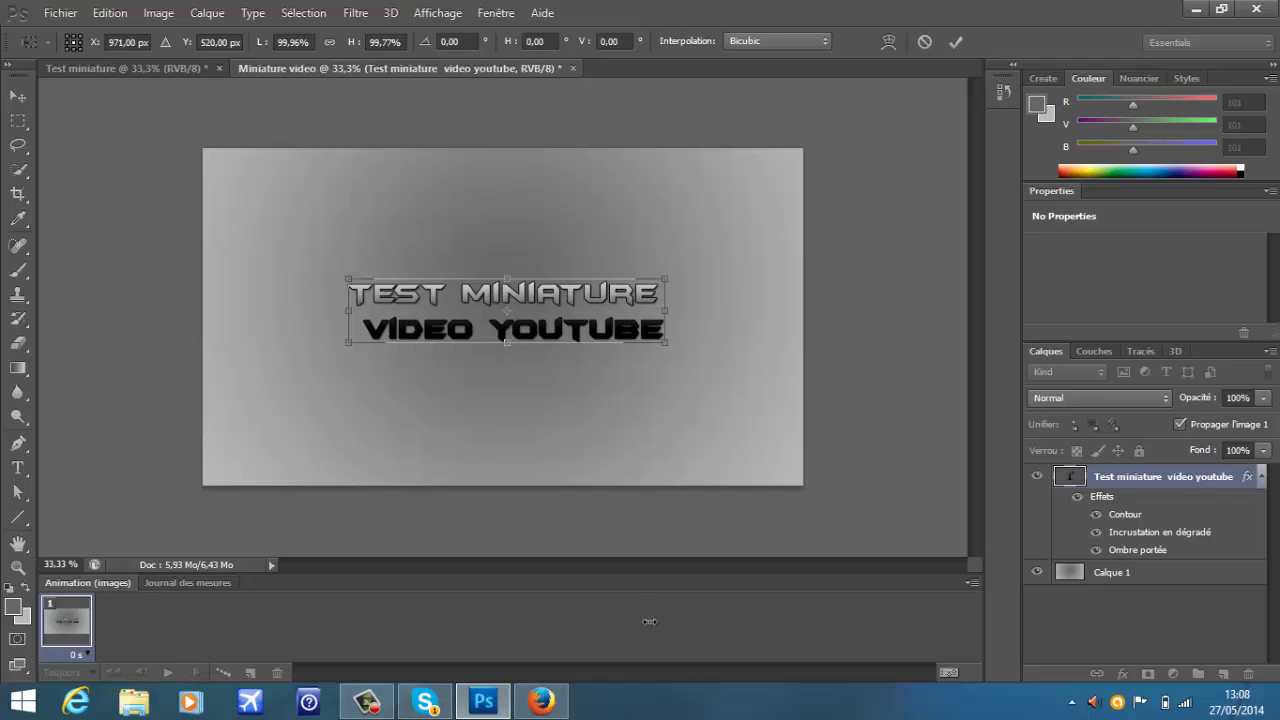
pyautogui.moveTo(650, 622); pyautogui.dragTo(650, 622)
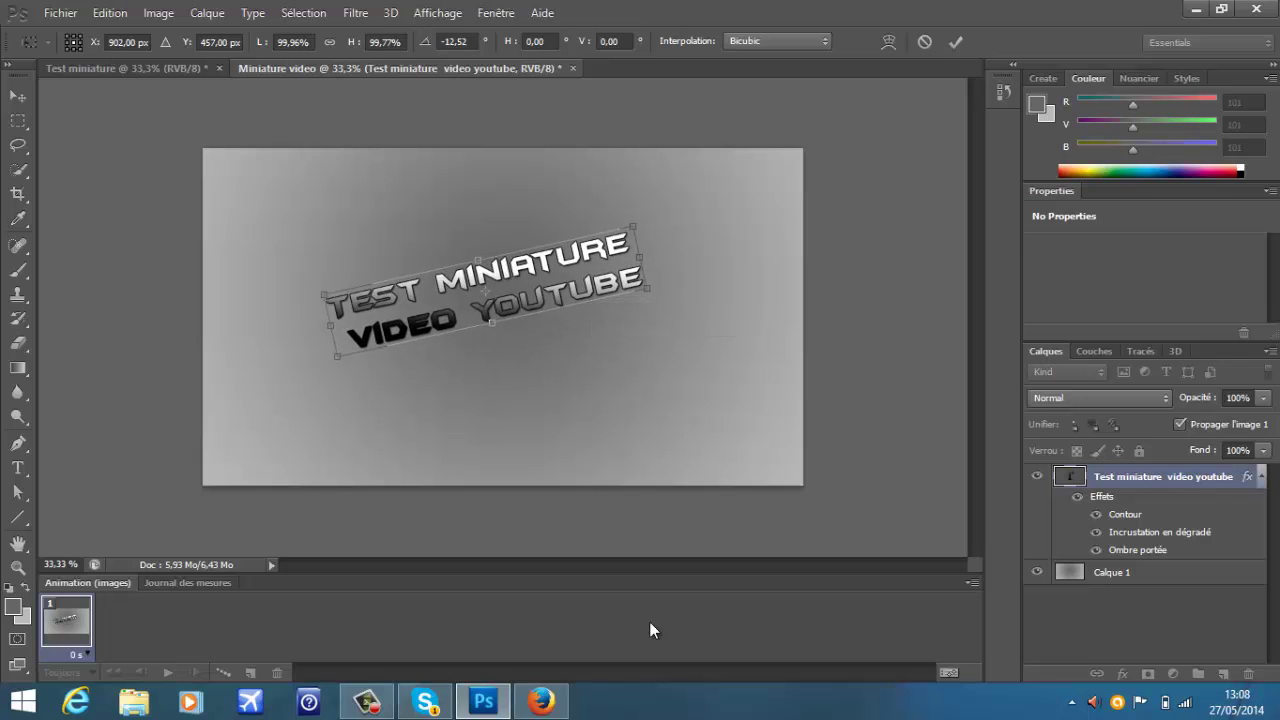
pyautogui.press('alt')
pyautogui.press('f')
pyautogui.press('Down')
pyautogui.press('Down')
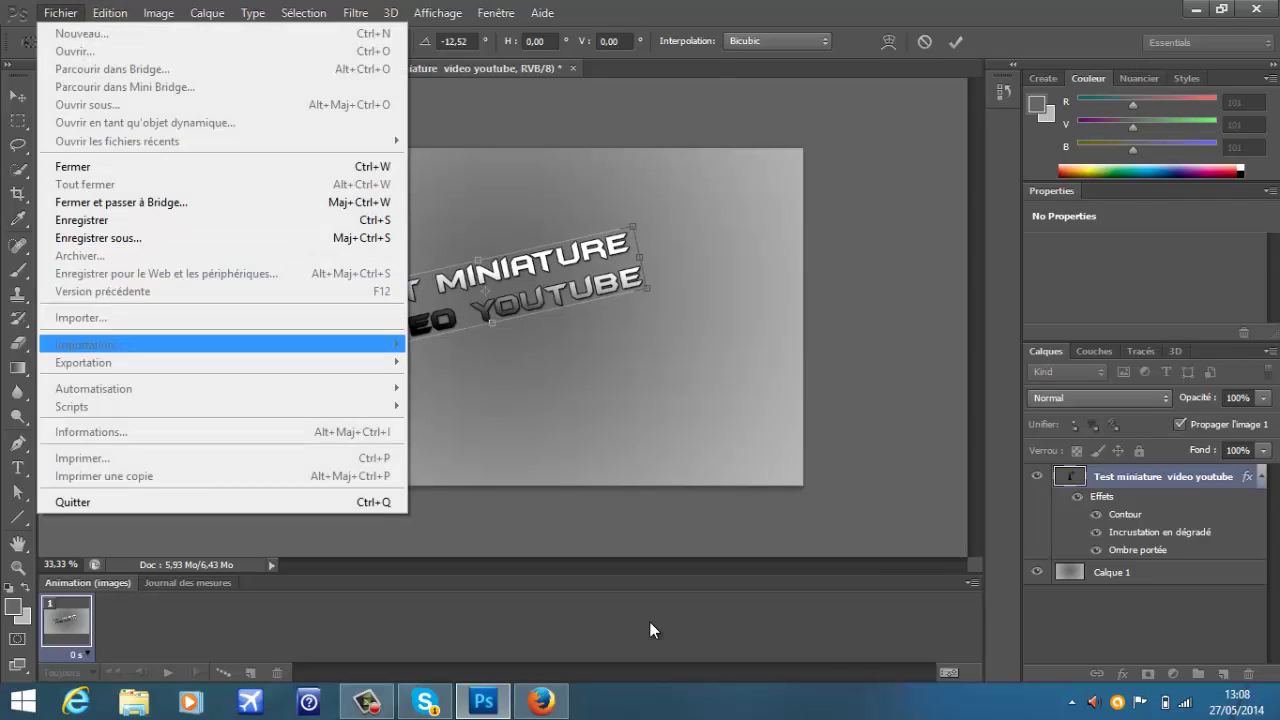
pyautogui.press('Up')
pyautogui.press('Escape')
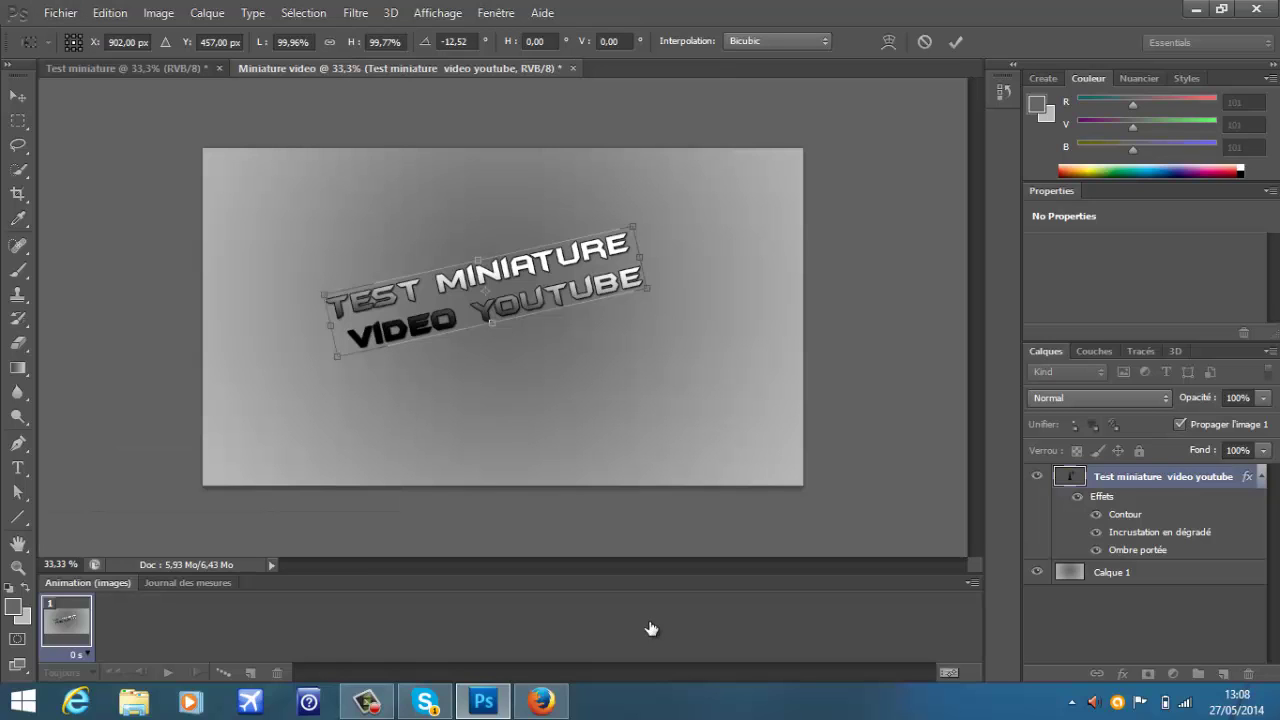
# Step: Apply the text's transformation and open the Importer dialog for placing a picture in the document
pyautogui.press('Return')
pyautogui.press('t')
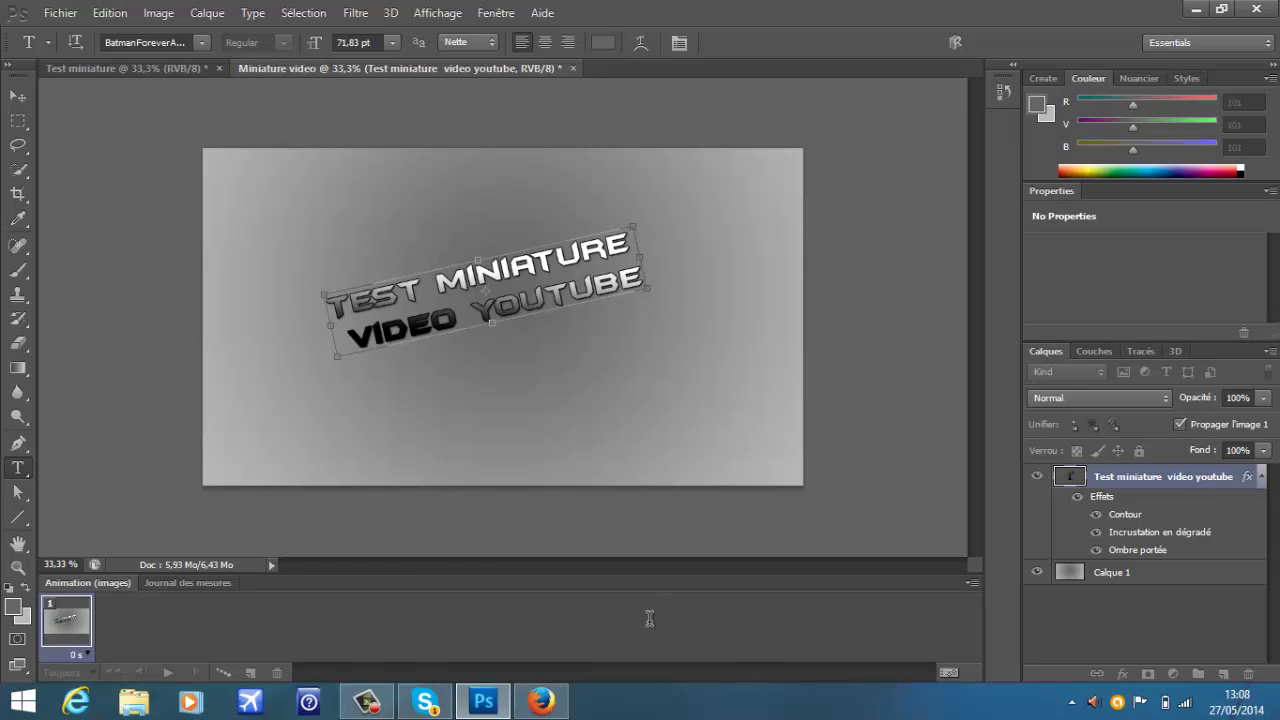
pyautogui.press('alt')
pyautogui.press('Down')
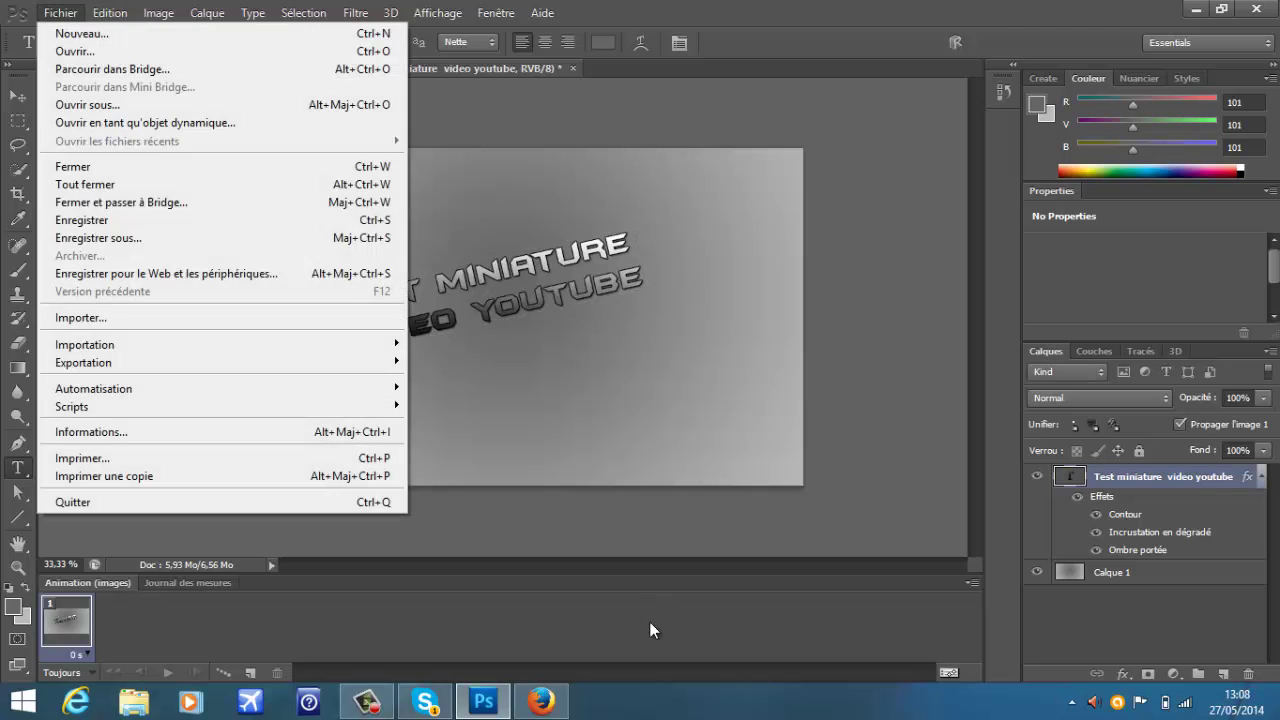
pyautogui.press('Down')
pyautogui.press('Down')
pyautogui.press('Up')
pyautogui.press('Return')
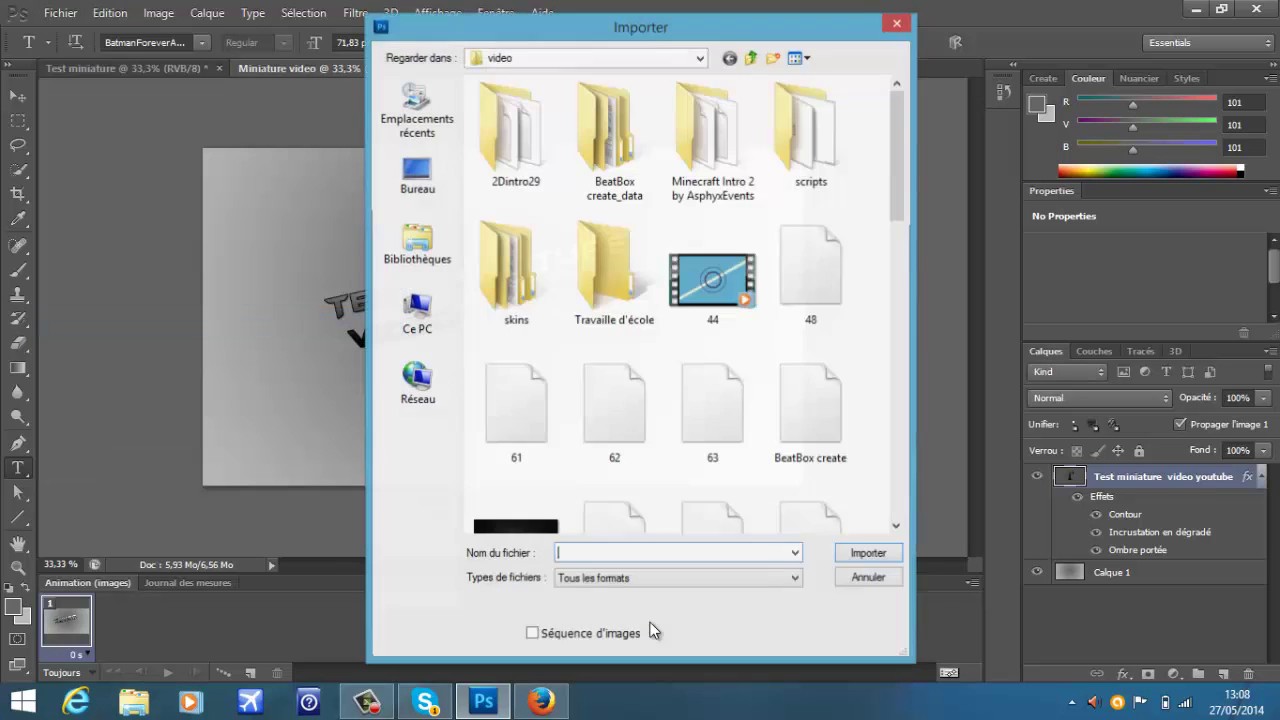
# Step: Place the "images" JPEG picture from the Bureau folder into the thumbnail document
pyautogui.scroll(-15, 650, 630)
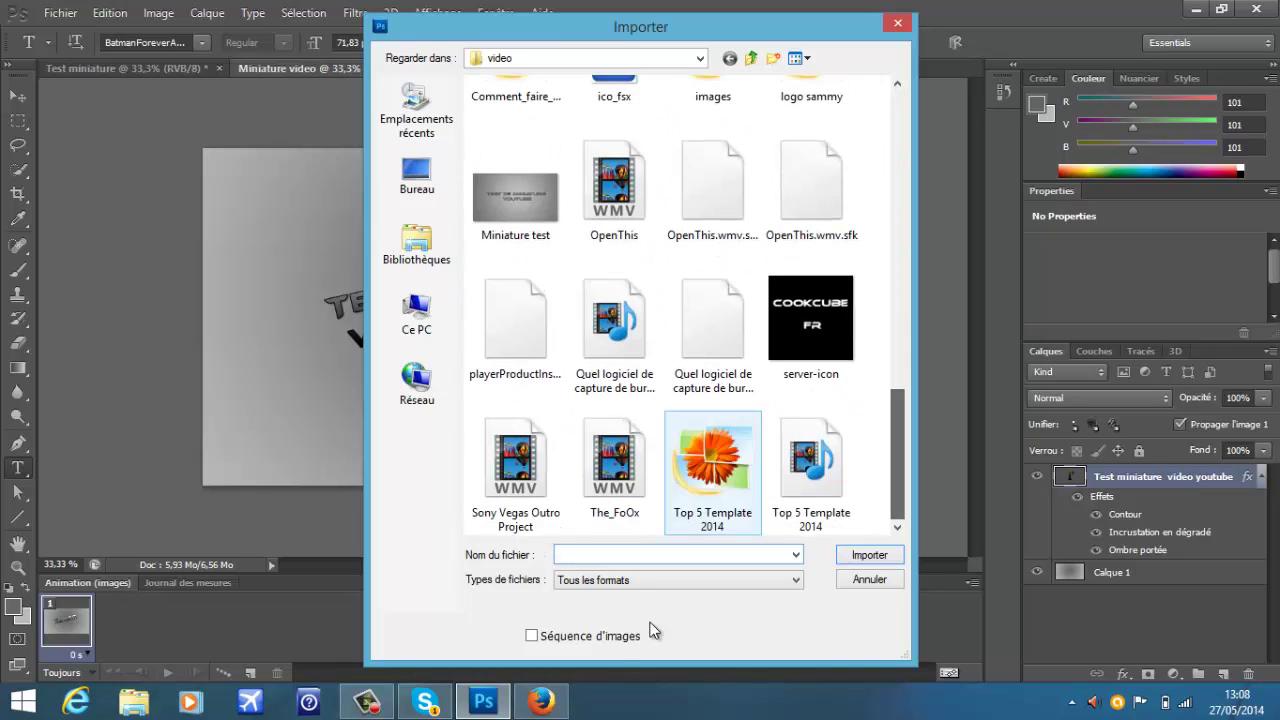
pyautogui.click(417, 180)
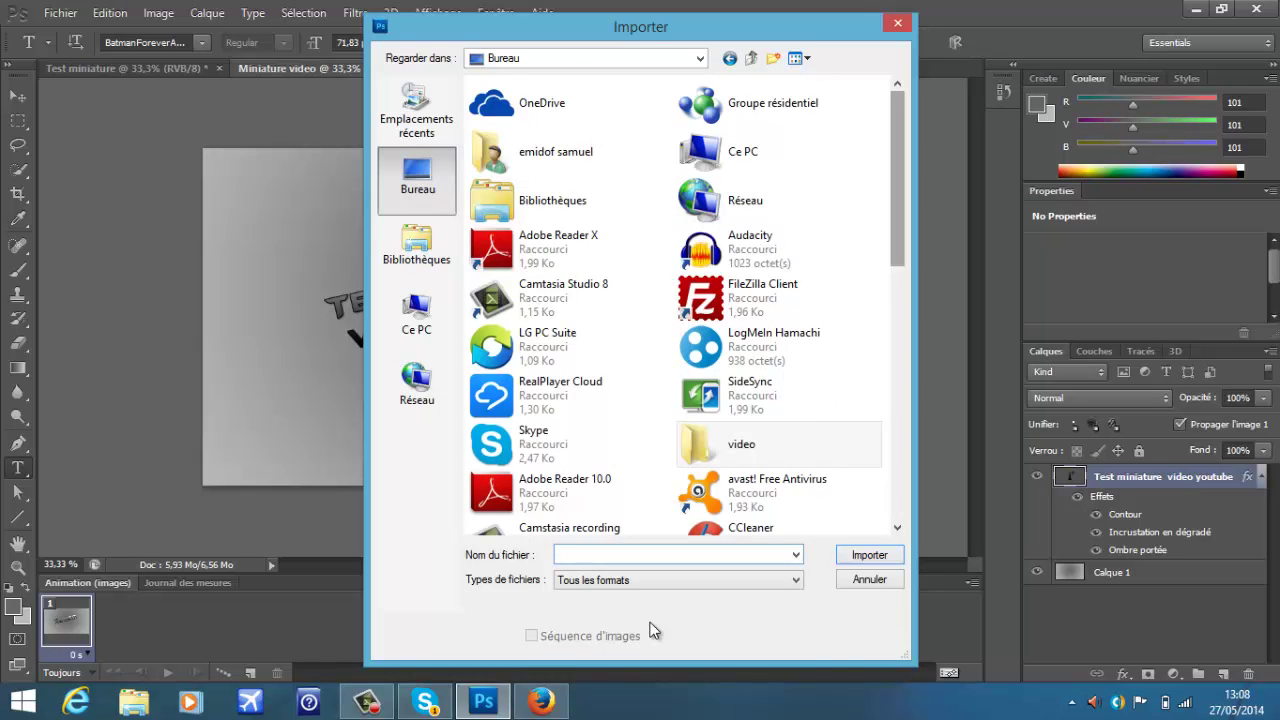
pyautogui.scroll(-10, 650, 630)
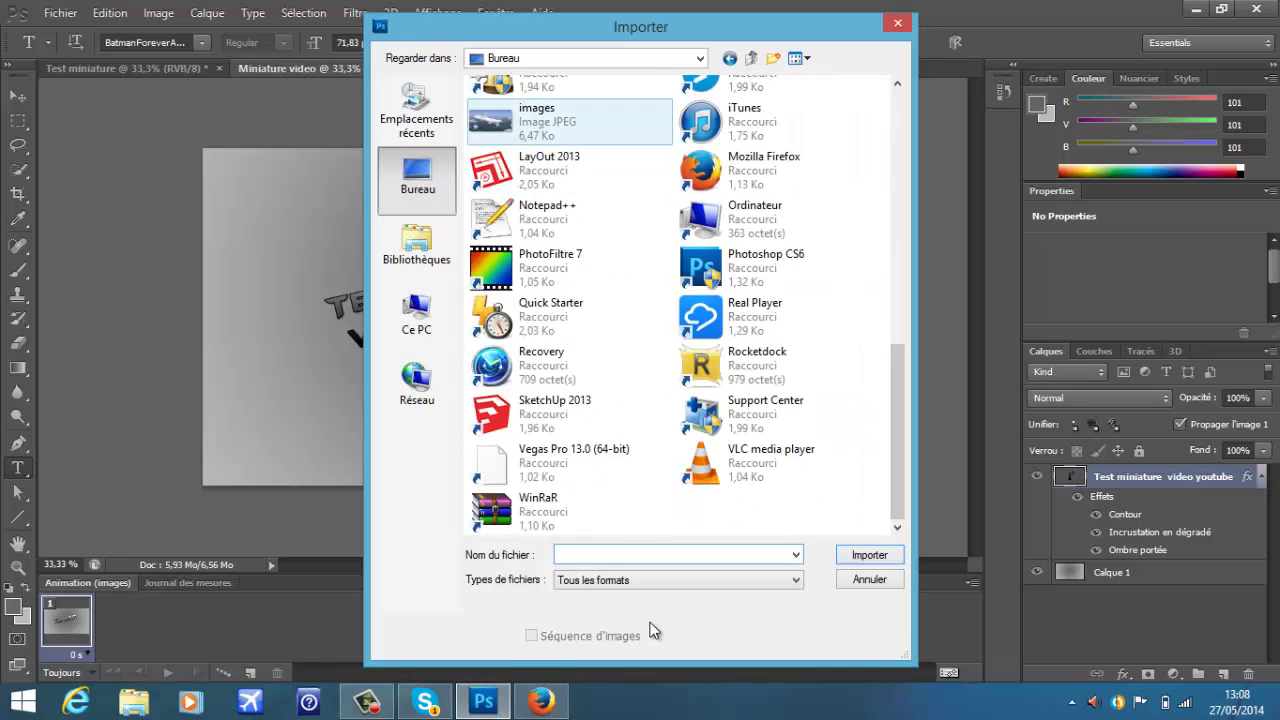
pyautogui.click(540, 115)
pyautogui.press('Return')
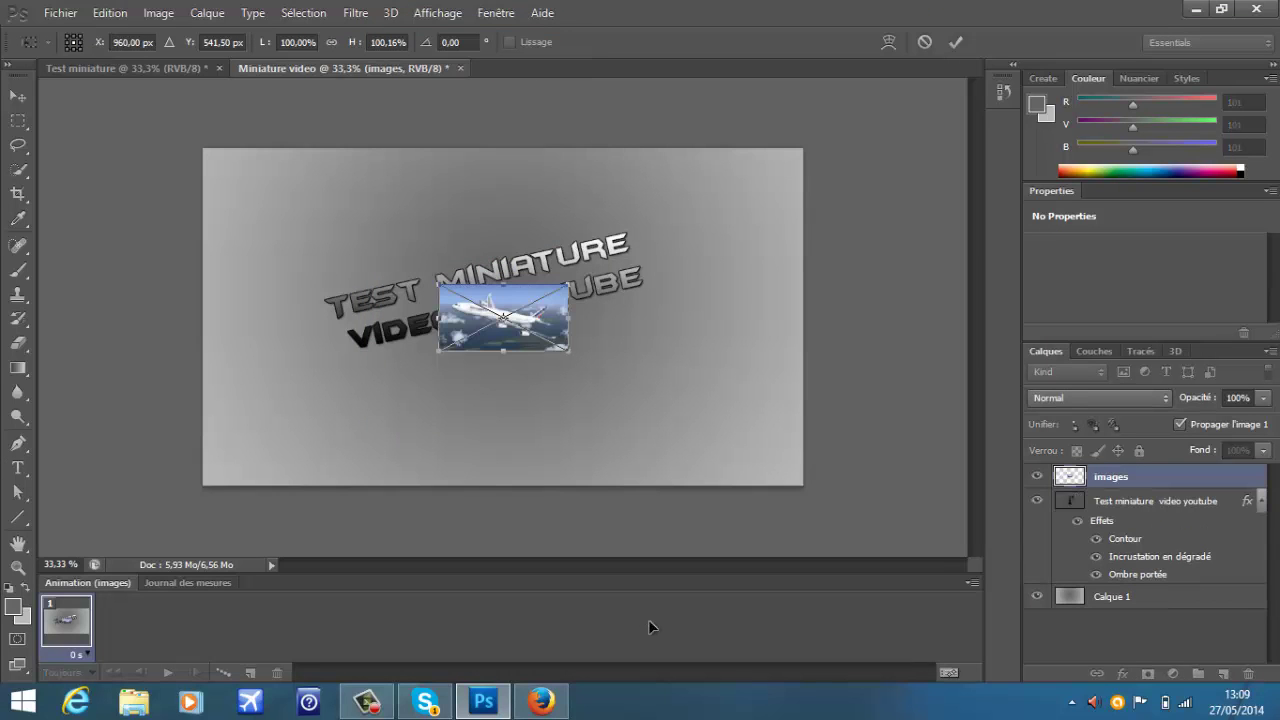
# Step: Move the airplane picture to the canvas's lower-right area, enlarge it to about 148% width and 154% height, and apply the transformation
pyautogui.moveTo(503, 338); pyautogui.dragTo(740, 440)
pyautogui.moveTo(648, 622); pyautogui.dragTo(648, 626)
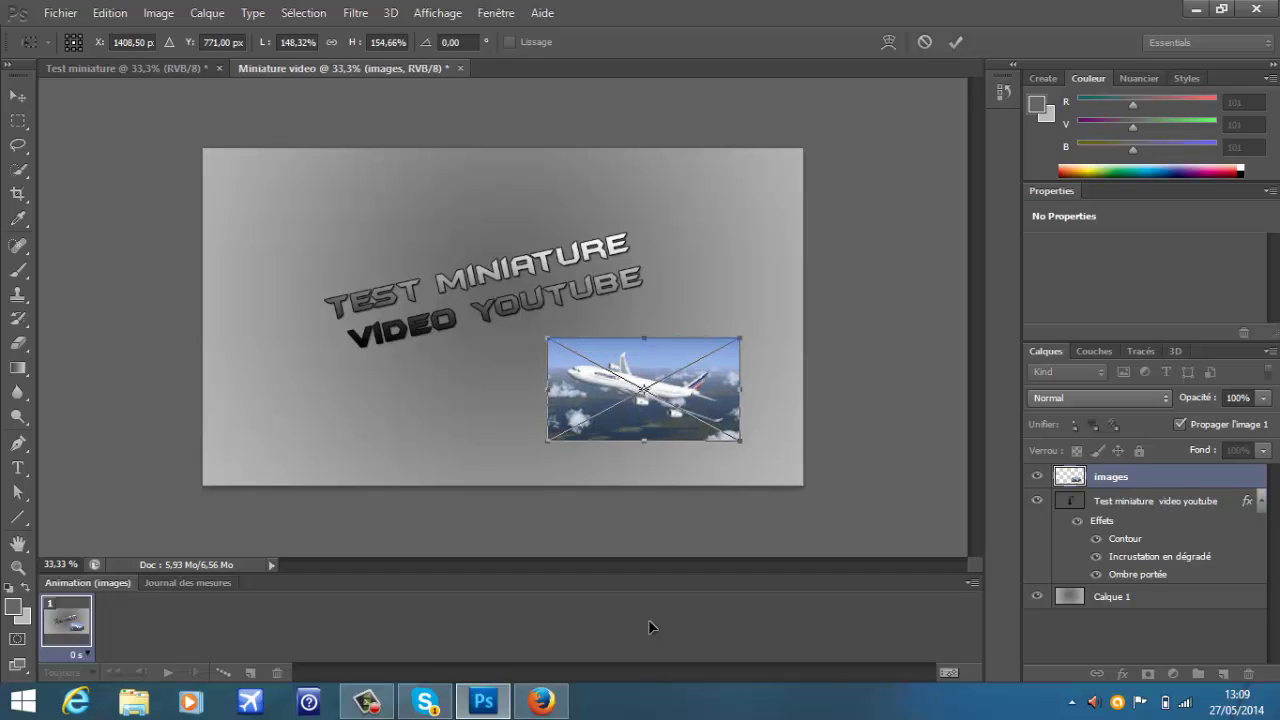
pyautogui.press('t')
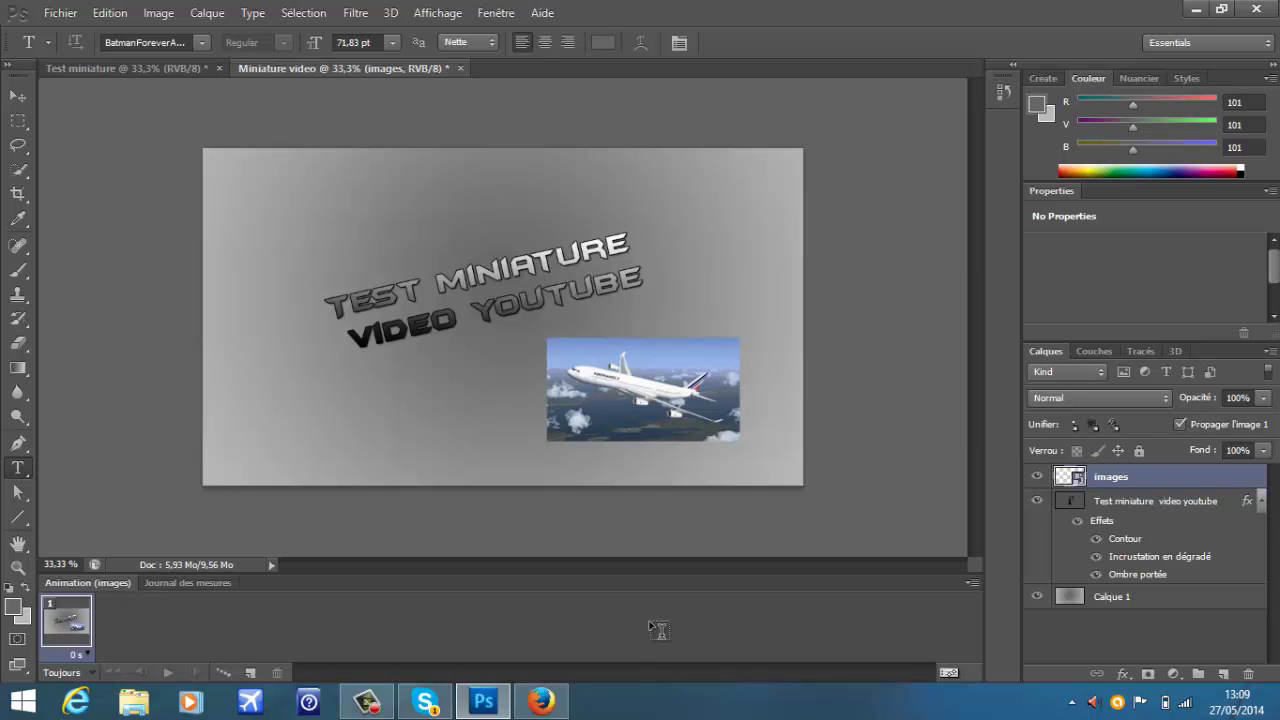
pyautogui.click(656, 628)
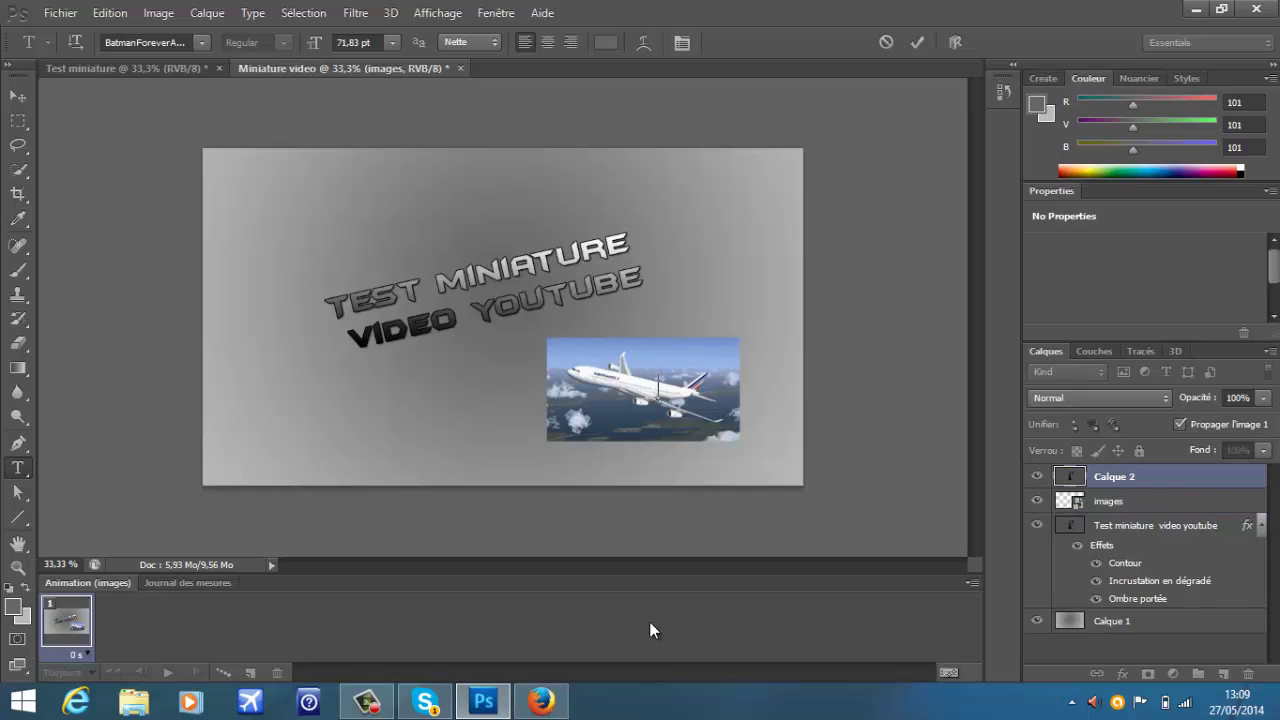
pyautogui.click(650, 624)
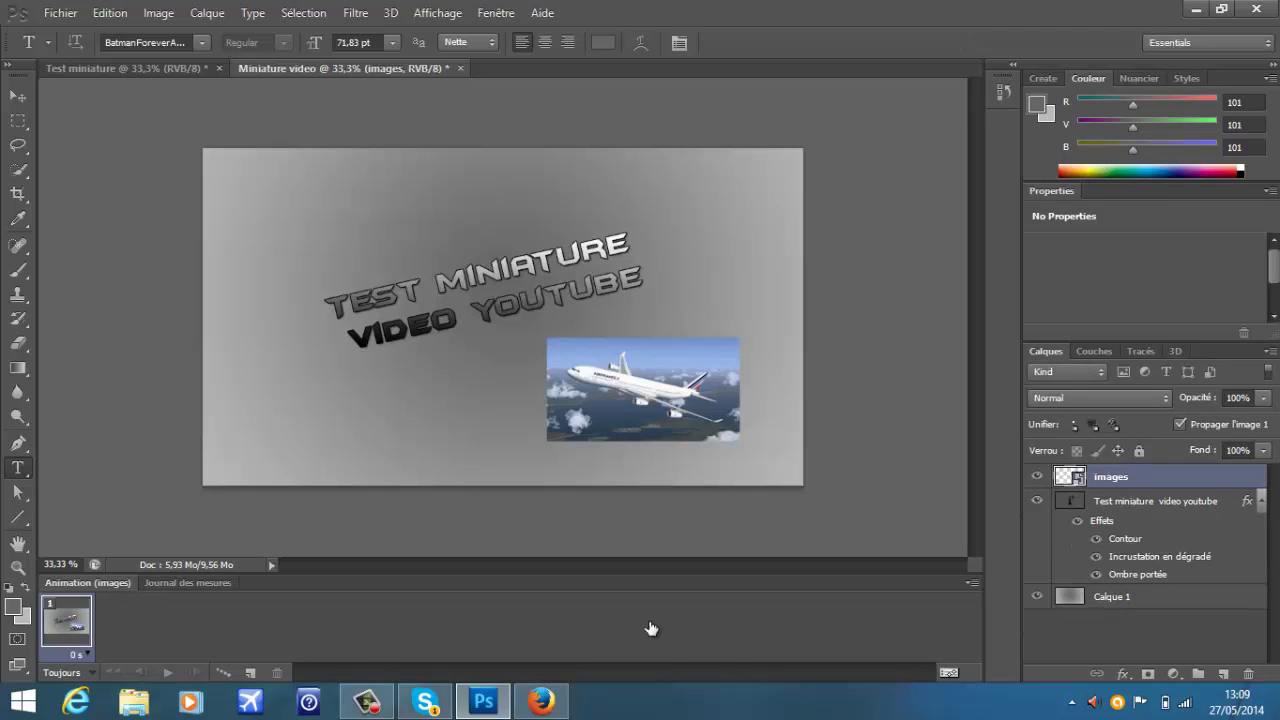
# Step: Free-transform the airplane picture, trying a rotation of about -15.45° and moving its centre to about X 1242, Y 740 px
pyautogui.hotkey('ctrl', 't')
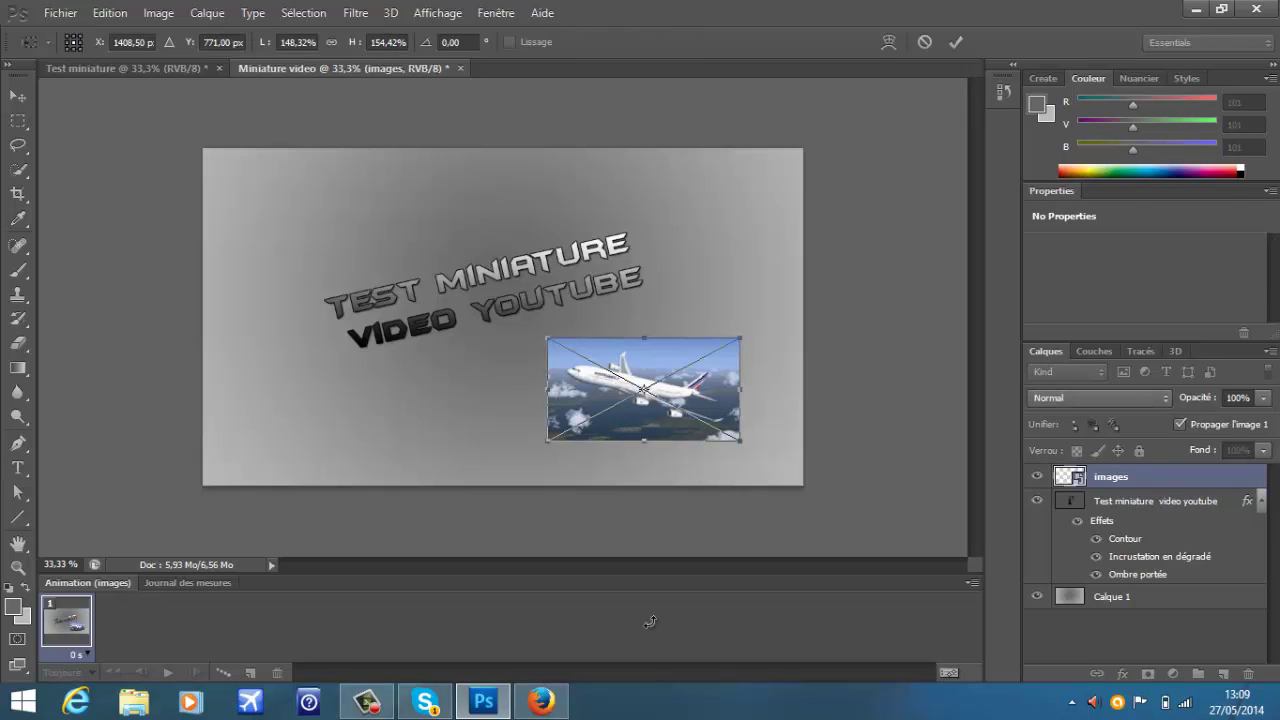
pyautogui.moveTo(765, 455); pyautogui.dragTo(780, 418)
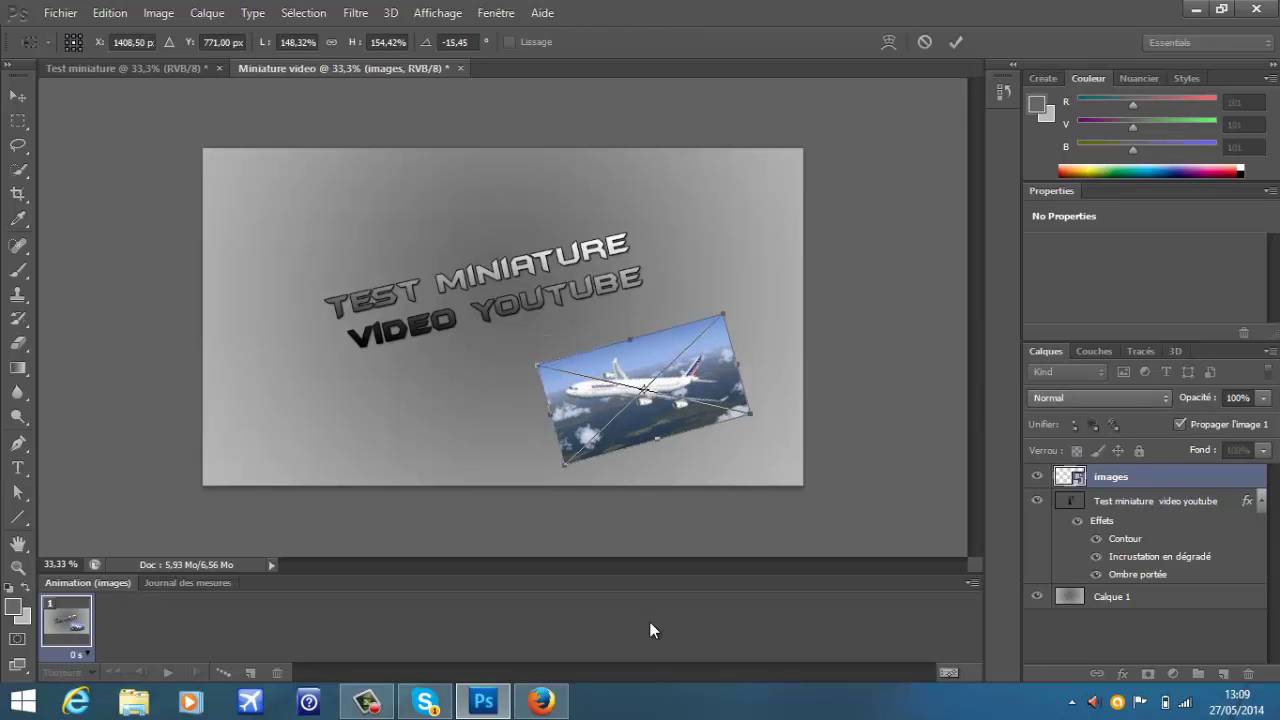
pyautogui.moveTo(615, 415); pyautogui.dragTo(589, 419)
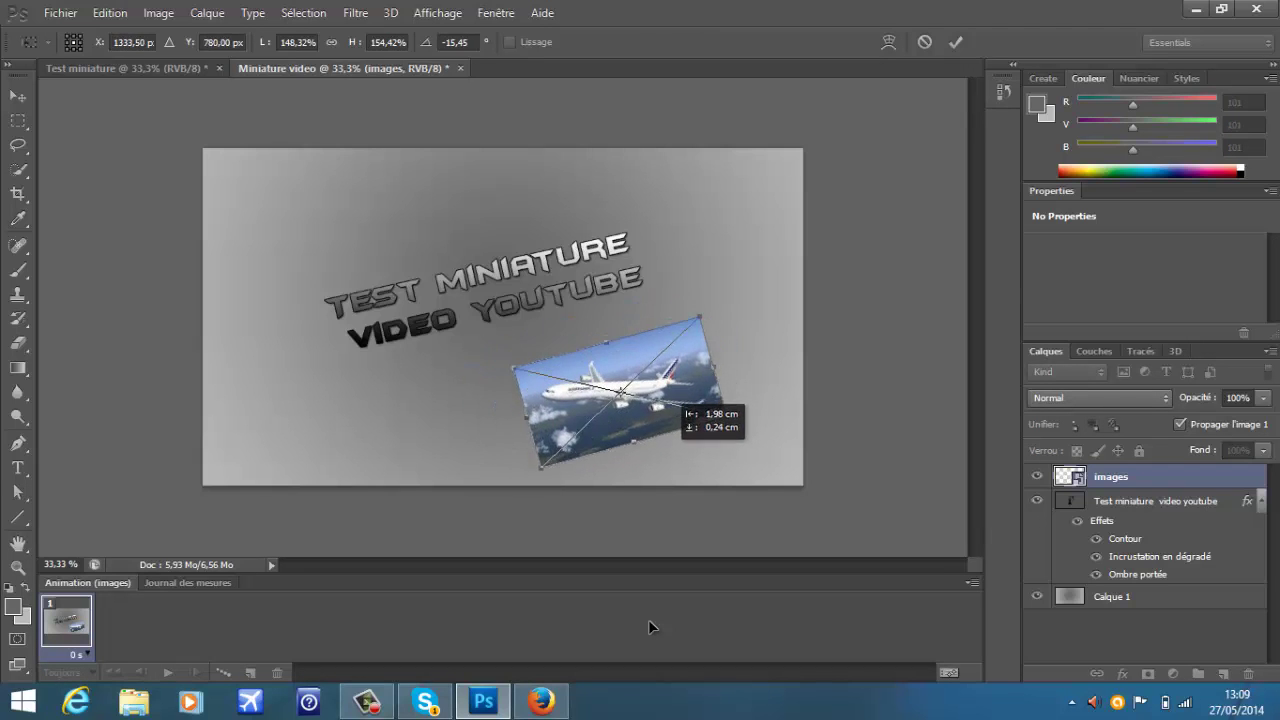
pyautogui.moveTo(668, 395)
pyautogui.mouseDown()
pyautogui.moveTo(556, 353)
pyautogui.moveTo(476, 267)
pyautogui.moveTo(479, 293)
pyautogui.moveTo(596, 330)
pyautogui.moveTo(667, 382)
pyautogui.mouseUp()
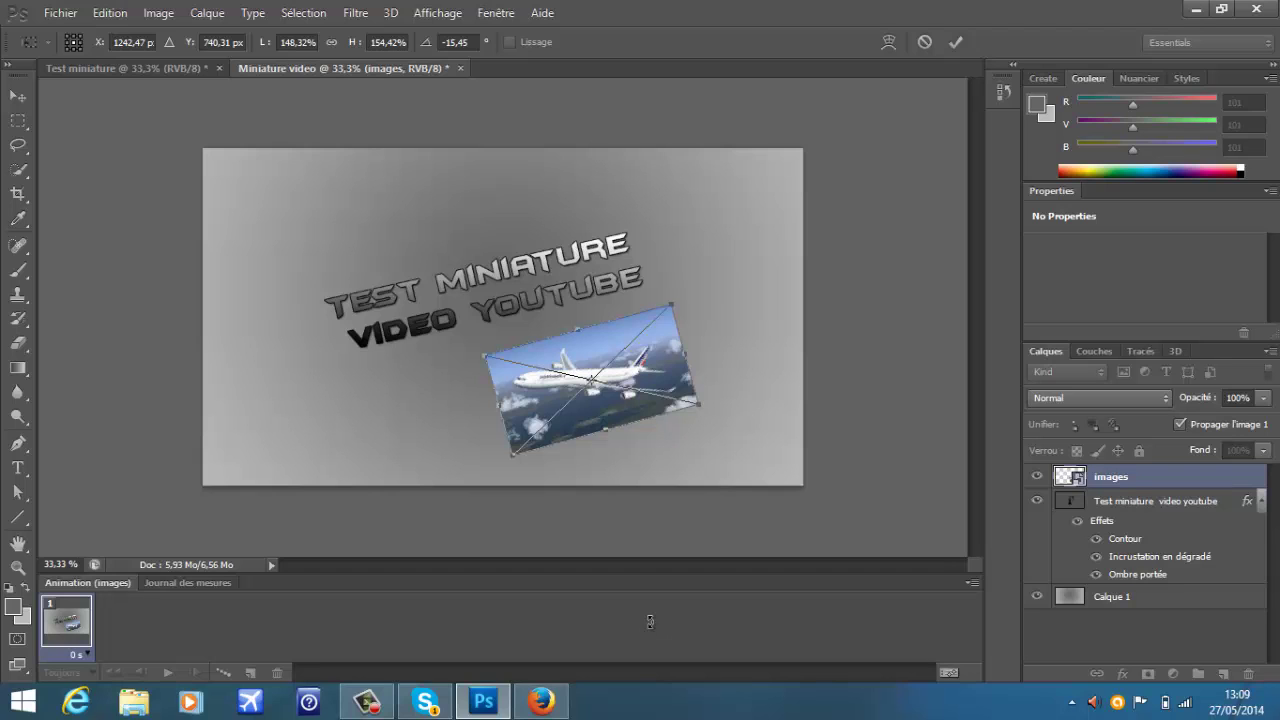
pyautogui.moveTo(650, 622); pyautogui.dragTo(650, 622)
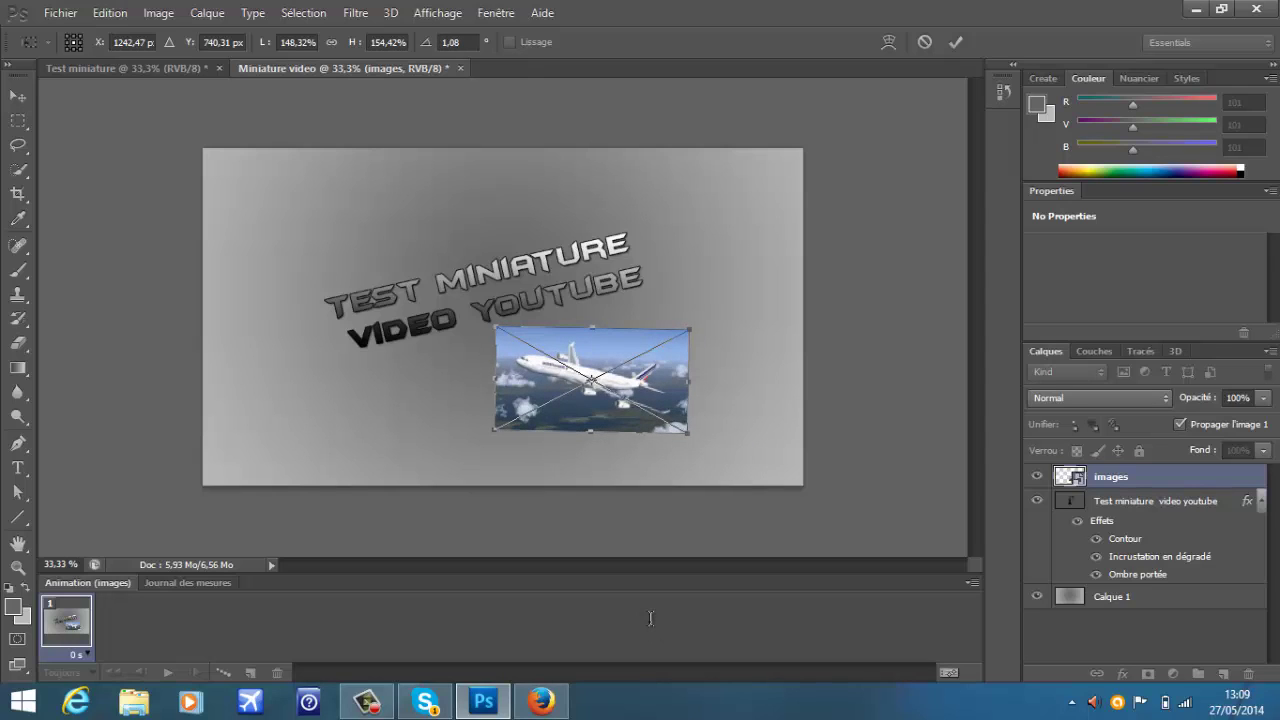
# Step: Set the airplane picture's rotation to 0°, stretch it to fill the whole canvas, and apply the transformation
pyautogui.doubleClick(451, 42)
pyautogui.write('0')
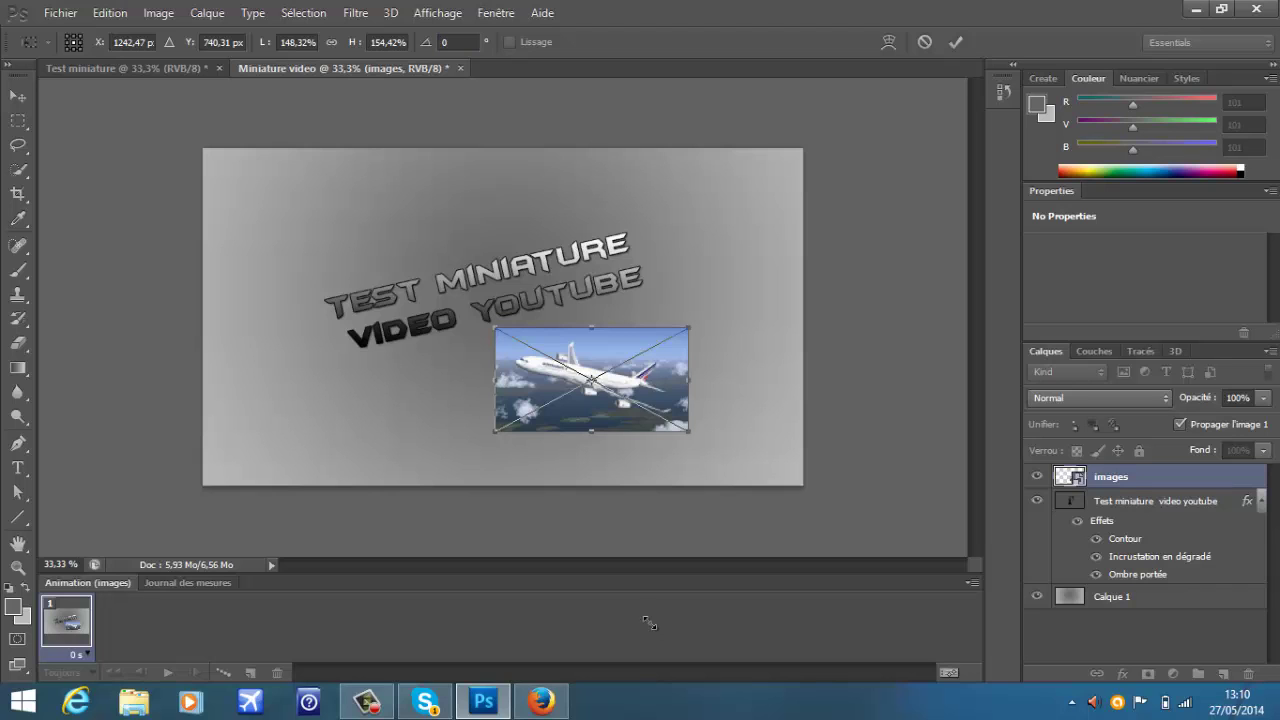
pyautogui.moveTo(688, 431); pyautogui.dragTo(803, 486)
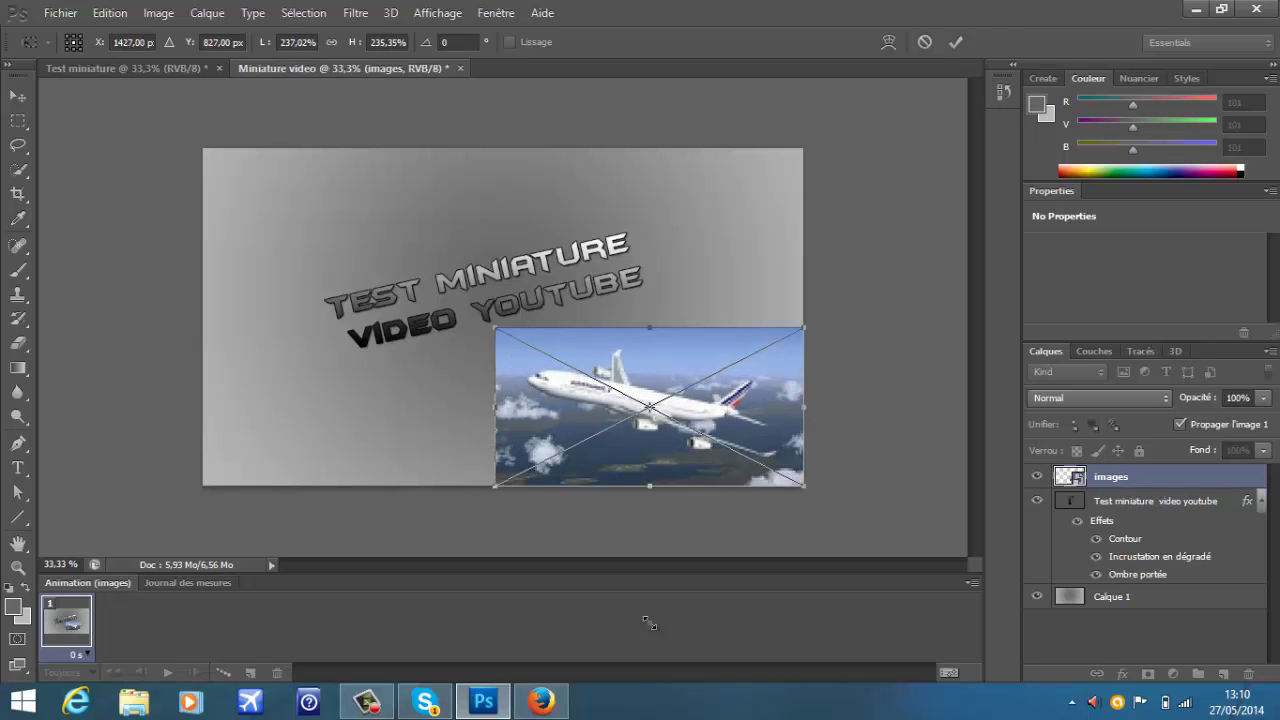
pyautogui.moveTo(495, 327); pyautogui.dragTo(203, 149)
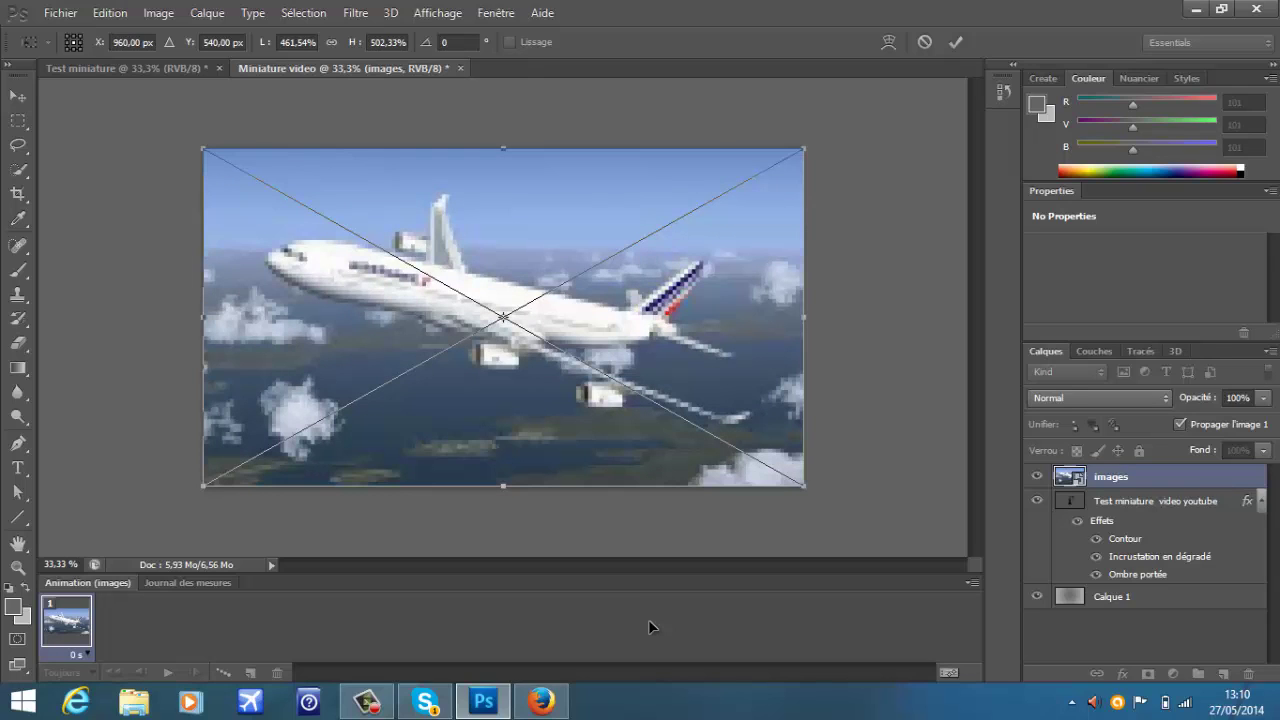
pyautogui.press('t')
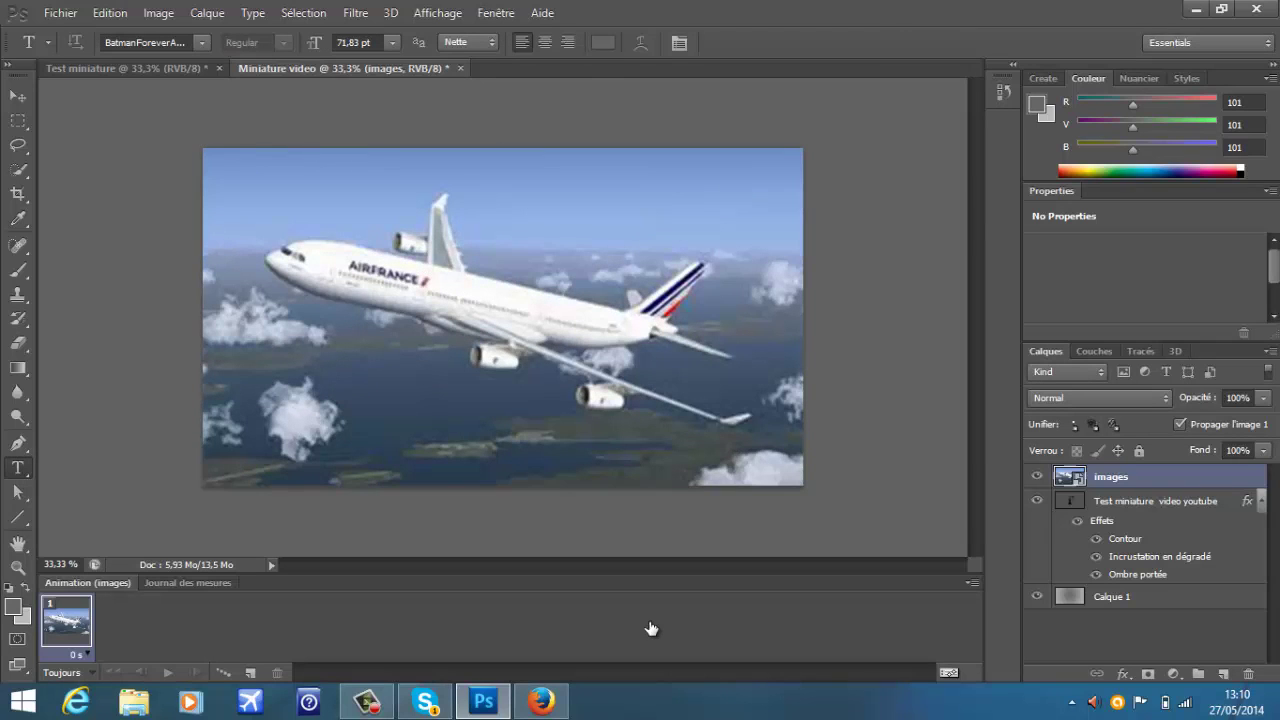
# Step: Move the "images" layer below the text layer and above Calque 1
pyautogui.moveTo(1110, 477); pyautogui.dragTo(1110, 586)
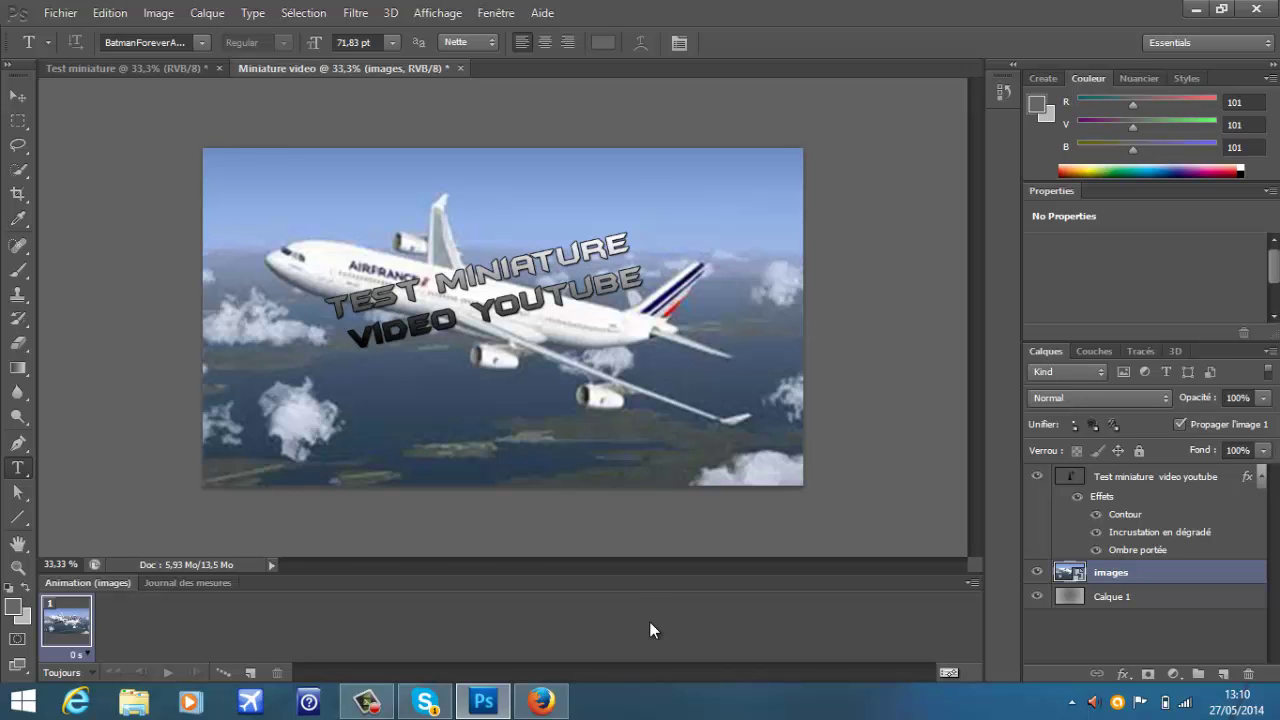
# Step: Open the Save As dialog (Enregistrer sous) for the Miniature video document
pyautogui.press('alt')
pyautogui.press('Right')
pyautogui.press('Left')
pyautogui.press('Down')
pyautogui.press('Down')
pyautogui.press('Down')
pyautogui.press('Down')
pyautogui.press('Down')
pyautogui.press('Down')
pyautogui.press('Down')
pyautogui.press('Down')
pyautogui.press('Down')
pyautogui.press('Down')
pyautogui.press('Down')
pyautogui.press('Down')
pyautogui.press('Down')
pyautogui.press('Down')
pyautogui.press('Down')
pyautogui.press('Down')
pyautogui.press('Down')
pyautogui.press('Down')
pyautogui.press('Down')
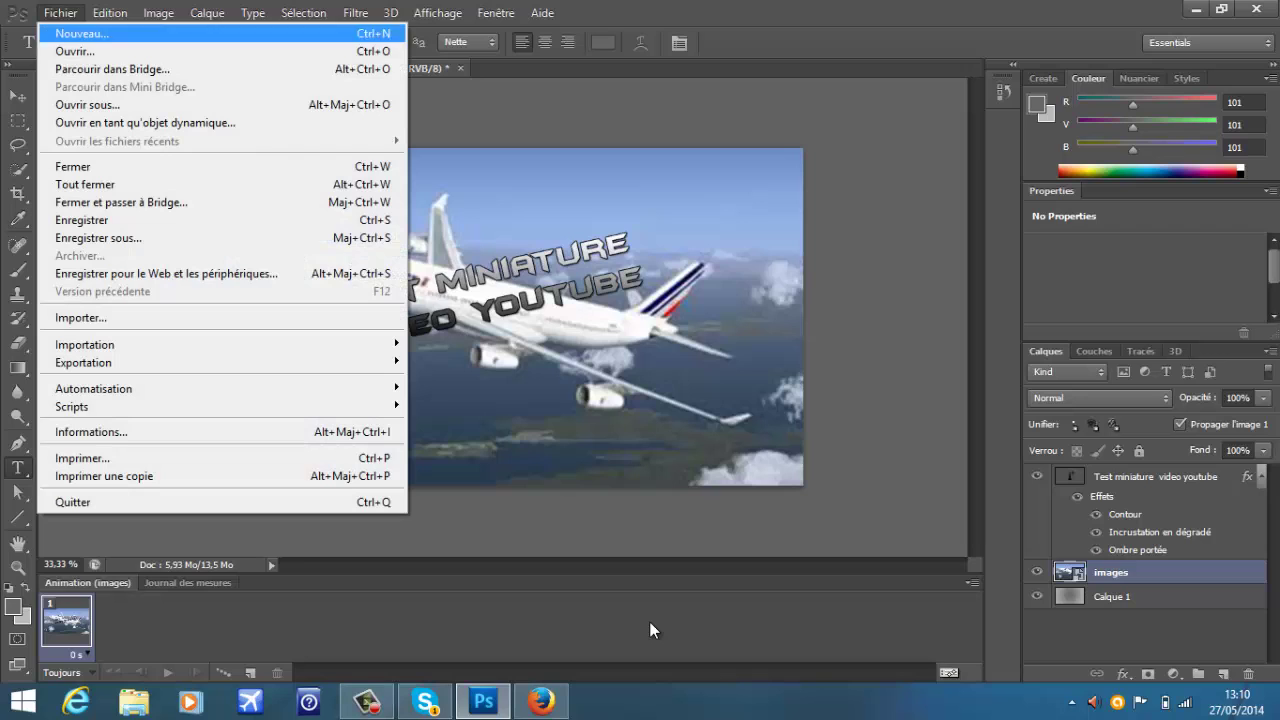
pyautogui.press('Up')
pyautogui.press('Up')
pyautogui.press('Up')
pyautogui.press('Up')
pyautogui.press('Up')
pyautogui.press('Up')
pyautogui.press('Up')
pyautogui.press('Up')
pyautogui.press('Up')
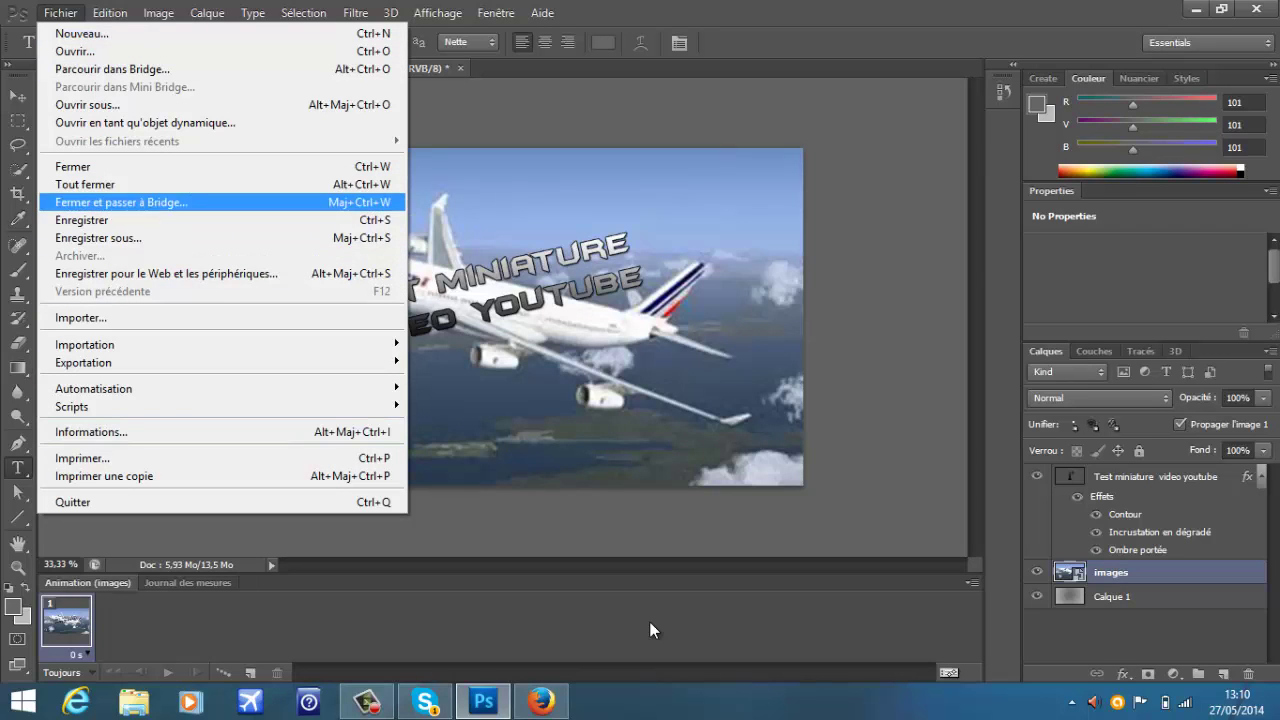
pyautogui.press('Down')
pyautogui.press('Down')
pyautogui.press('Down')
pyautogui.press('Down')
pyautogui.press('Down')
pyautogui.press('Down')
pyautogui.press('Down')
pyautogui.press('Up')
pyautogui.press('Down')
pyautogui.press('Down')
pyautogui.press('Down')
pyautogui.press('Up')
pyautogui.press('Up')
pyautogui.press('Up')
pyautogui.press('Up')
pyautogui.press('Up')
pyautogui.press('Up')
pyautogui.press('Up')
pyautogui.press('Up')
pyautogui.press('Up')
pyautogui.press('Up')
pyautogui.press('Up')
pyautogui.press('Up')
pyautogui.press('Up')
pyautogui.press('Up')
pyautogui.press('Up')
pyautogui.press('Up')
pyautogui.press('Down')
pyautogui.press('Down')
pyautogui.press('Down')
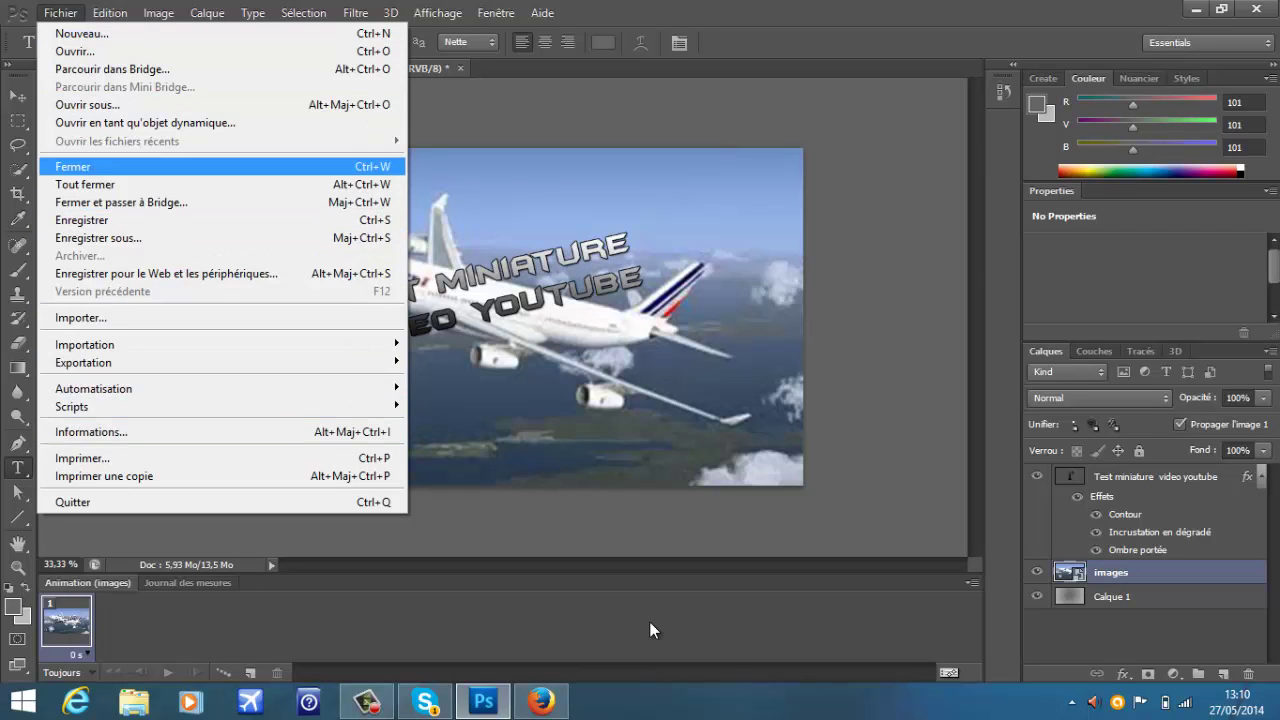
pyautogui.press('Down')
pyautogui.press('Up')
pyautogui.press('Up')
pyautogui.press('Up')
pyautogui.press('Up')
pyautogui.press('Down')
pyautogui.press('Down')
pyautogui.press('Down')
pyautogui.press('Down')
pyautogui.press('Down')
pyautogui.press('Down')
pyautogui.press('Return')
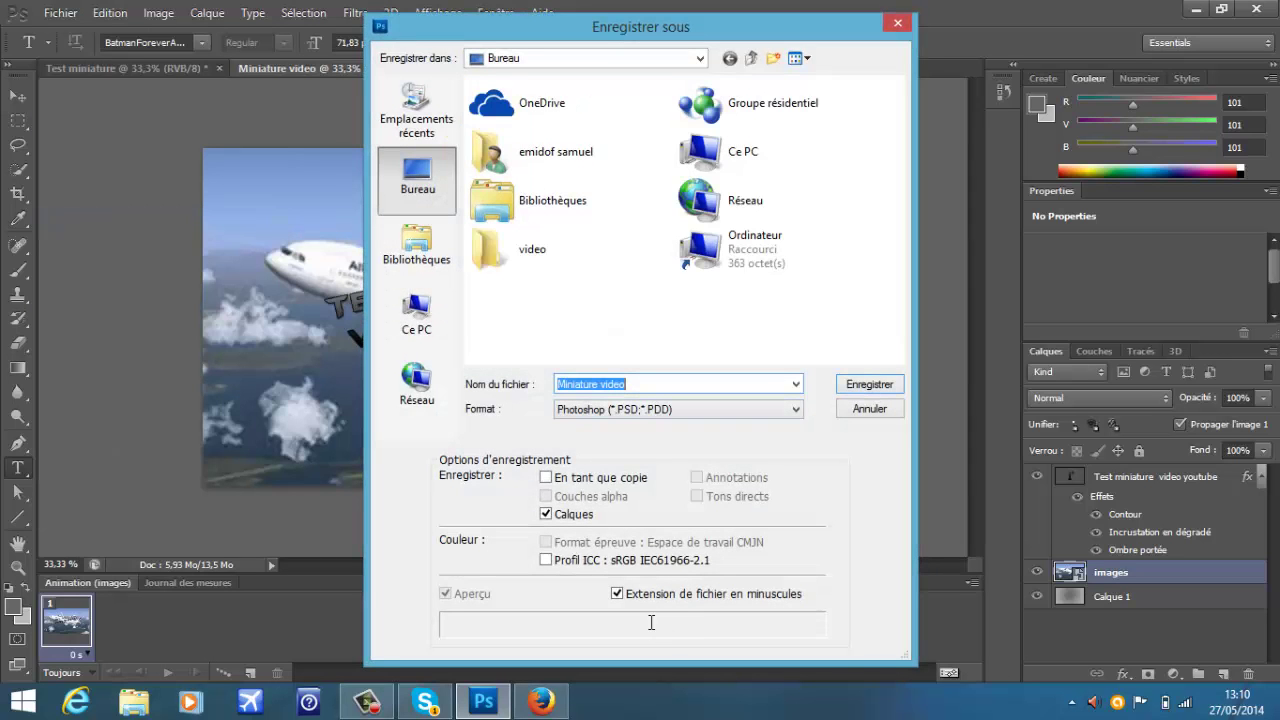
# Step: Save the thumbnail to the Bureau folder as the JPEG "Miniature video.jpg" with quality 12 (Maximum) and the standard baseline format
pyautogui.click(678, 409)
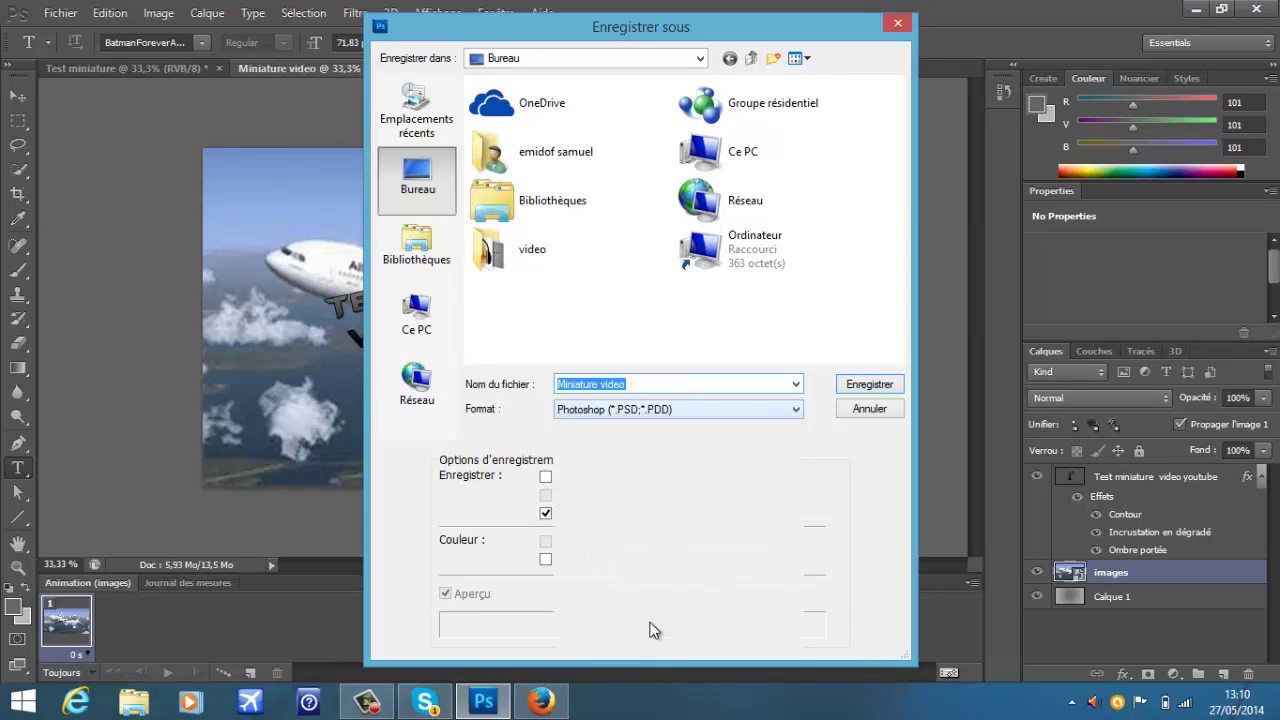
pyautogui.press('Up')
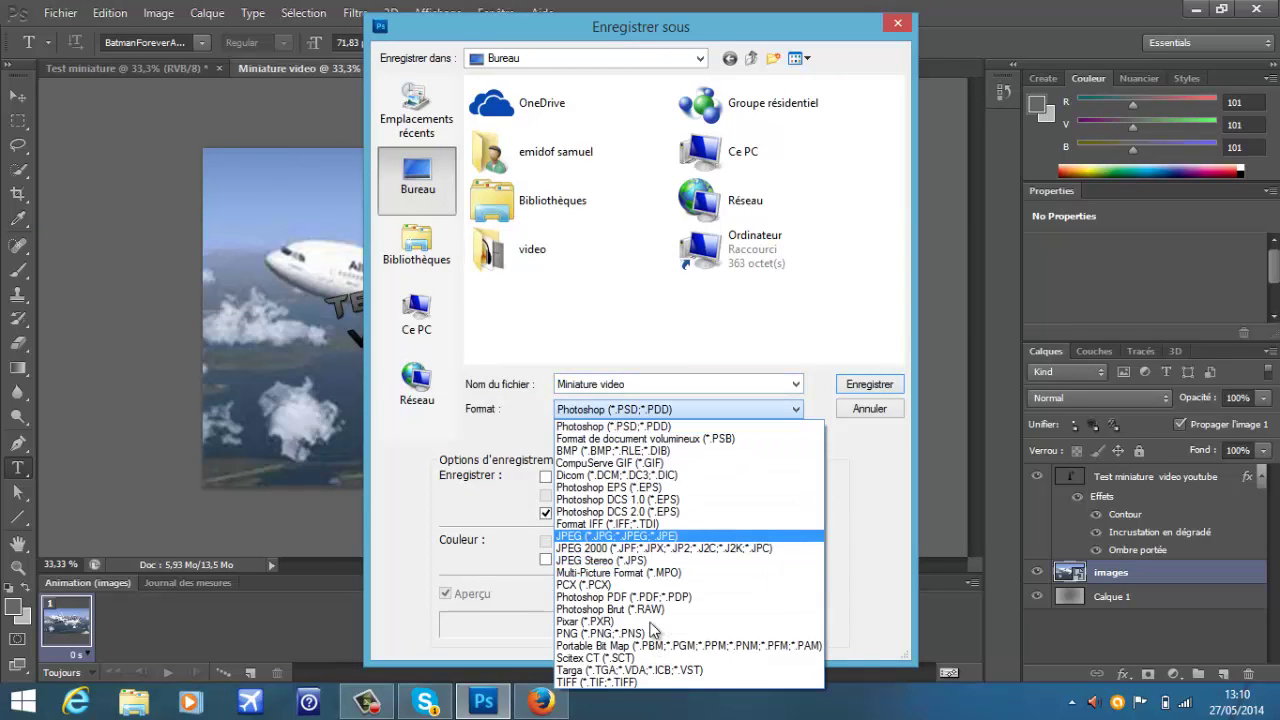
pyautogui.press('Return')
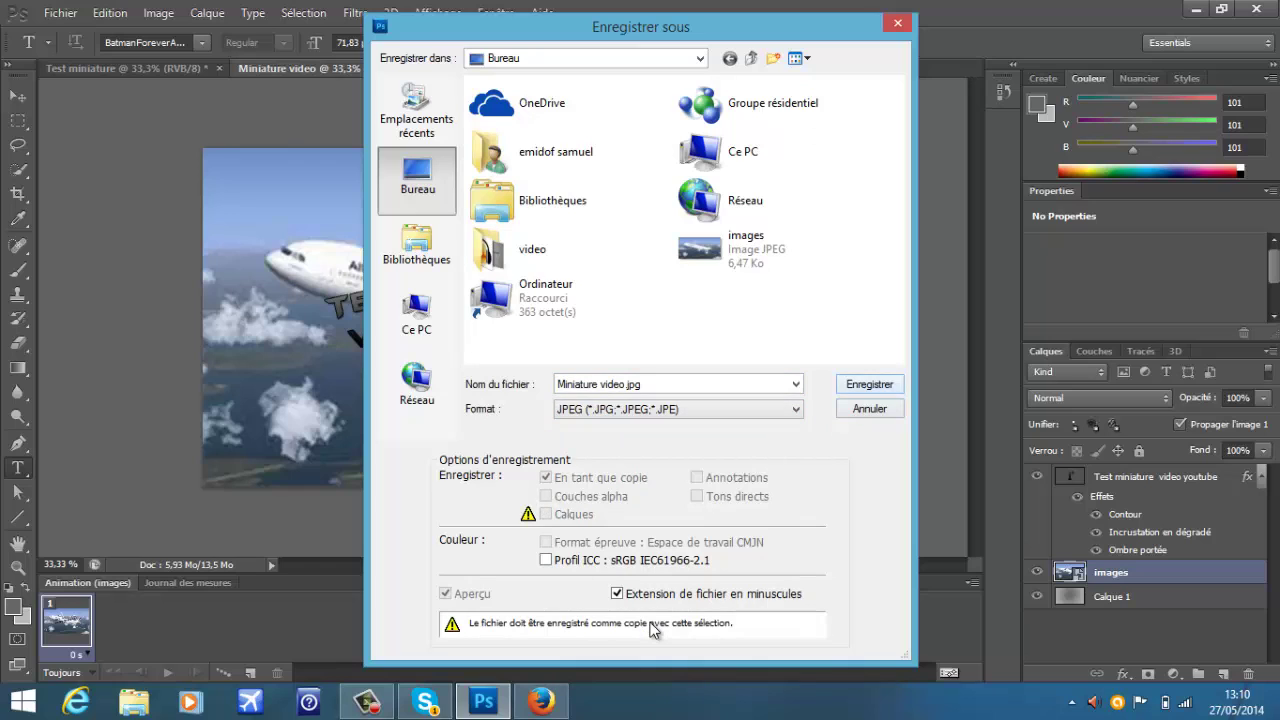
pyautogui.press('Return')
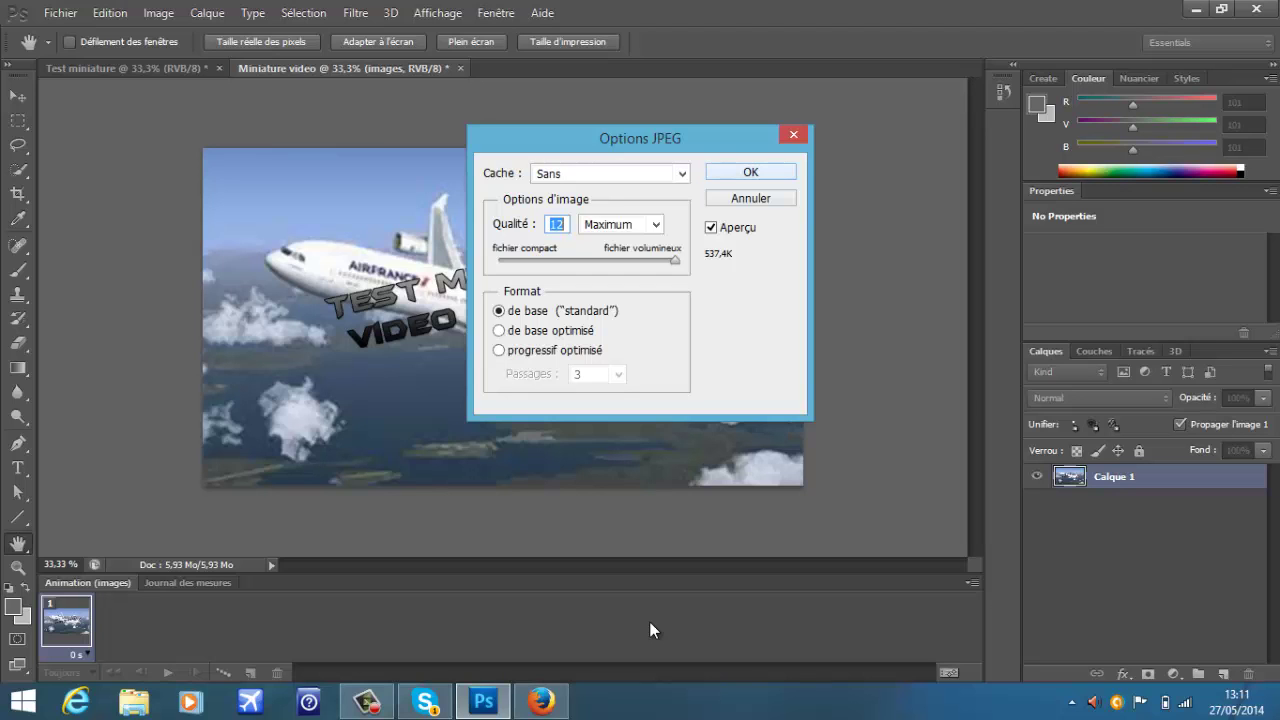
pyautogui.press('Return')
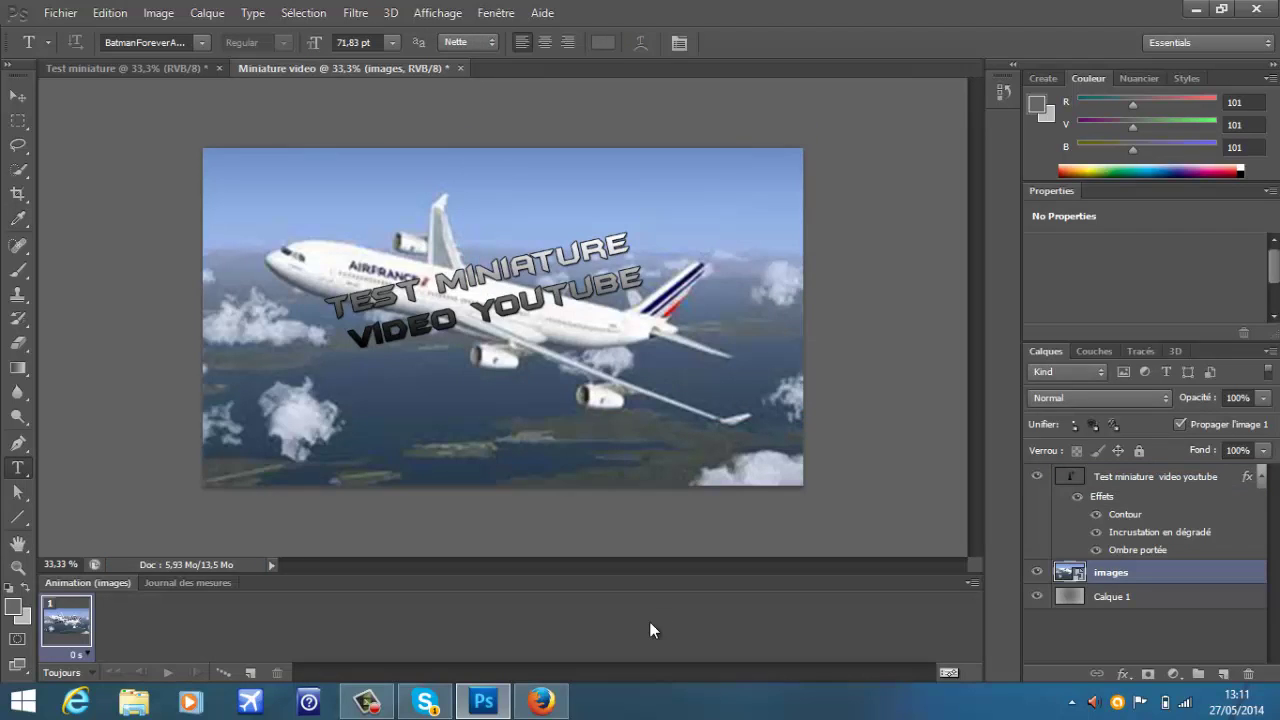
# Step: Quit Photoshop without saving the changes to the Miniature video and Test miniature documents
pyautogui.hotkey('ctrl', 'q')
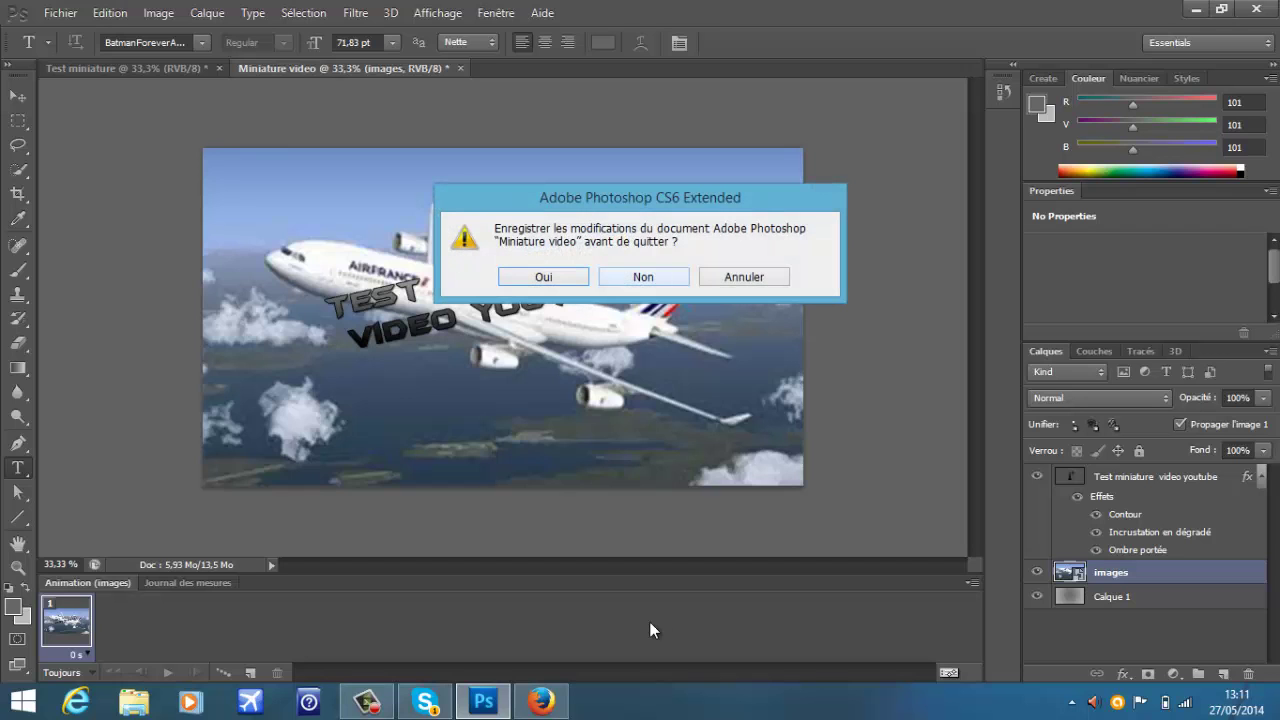
pyautogui.press('n')
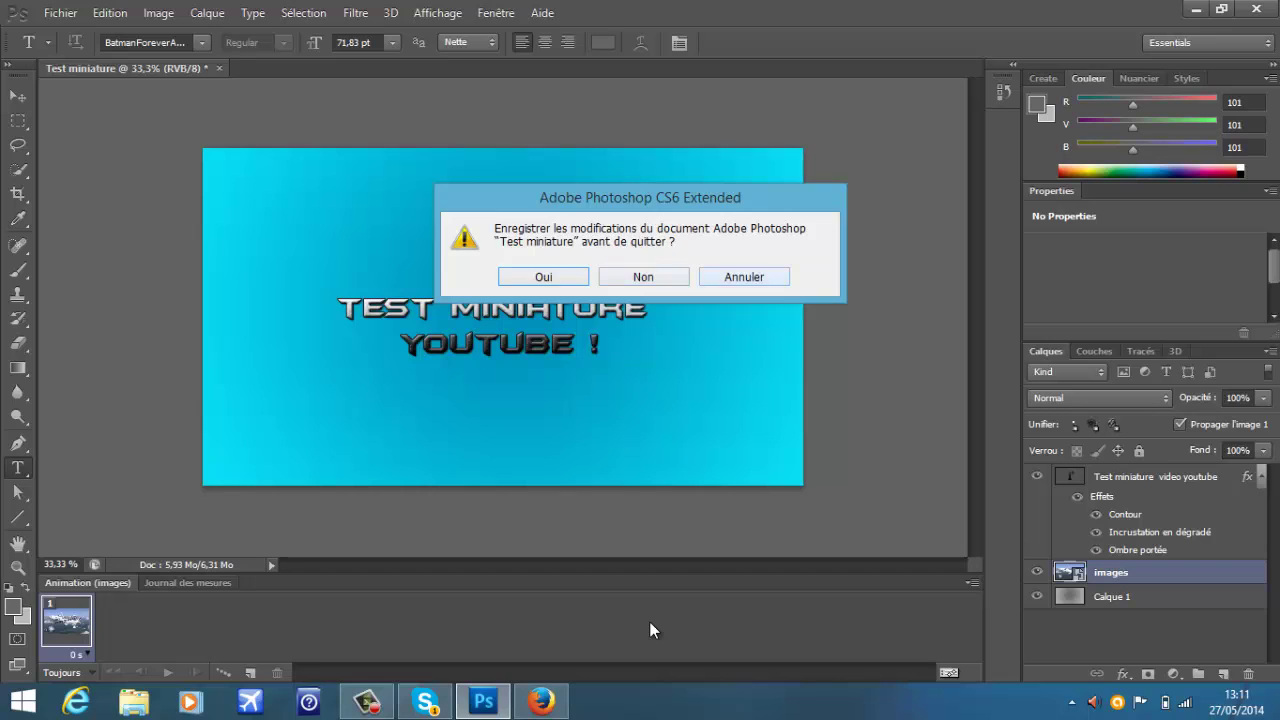
pyautogui.press('Tab')
pyautogui.press('Tab')
pyautogui.press('Return')
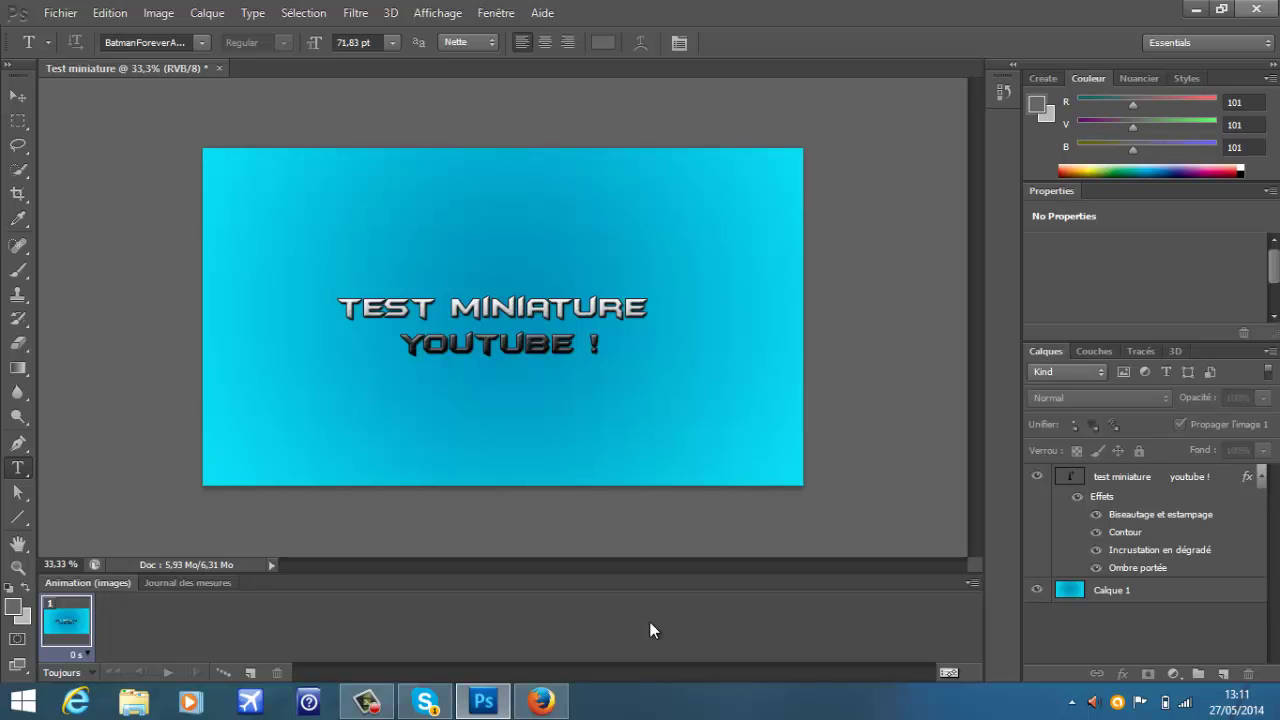
pyautogui.press('Tab')
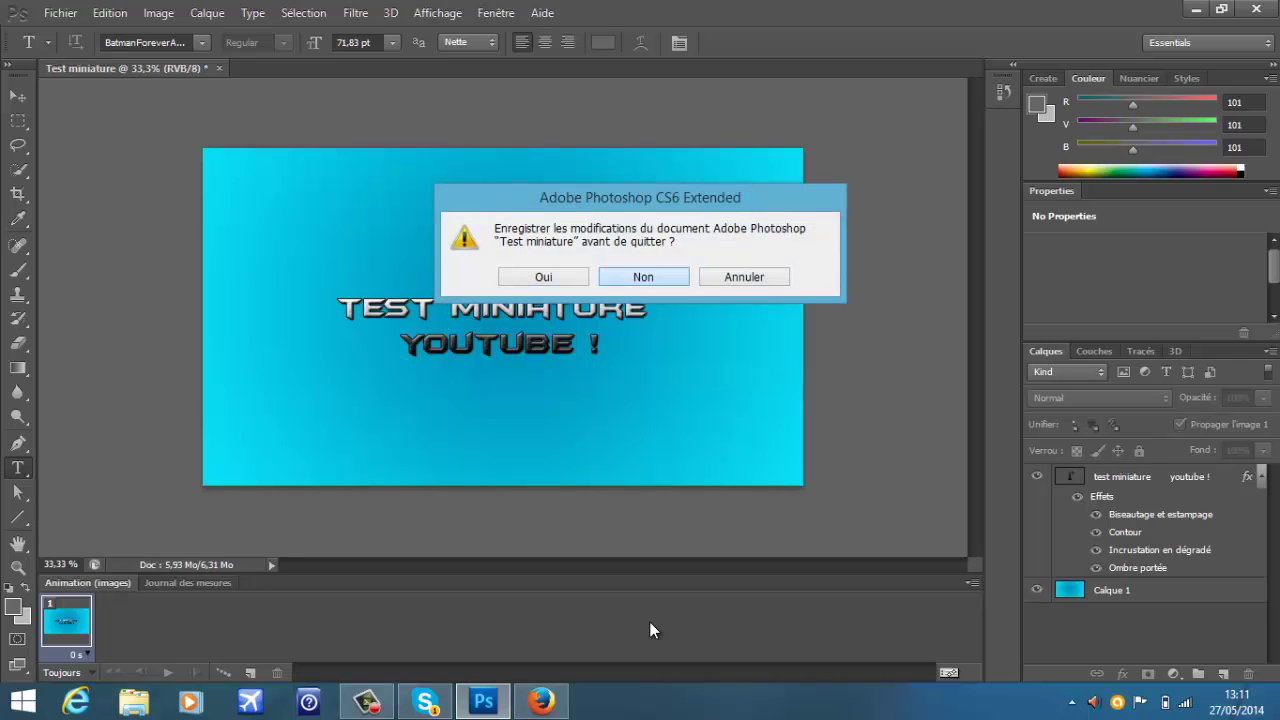
pyautogui.press('Return')
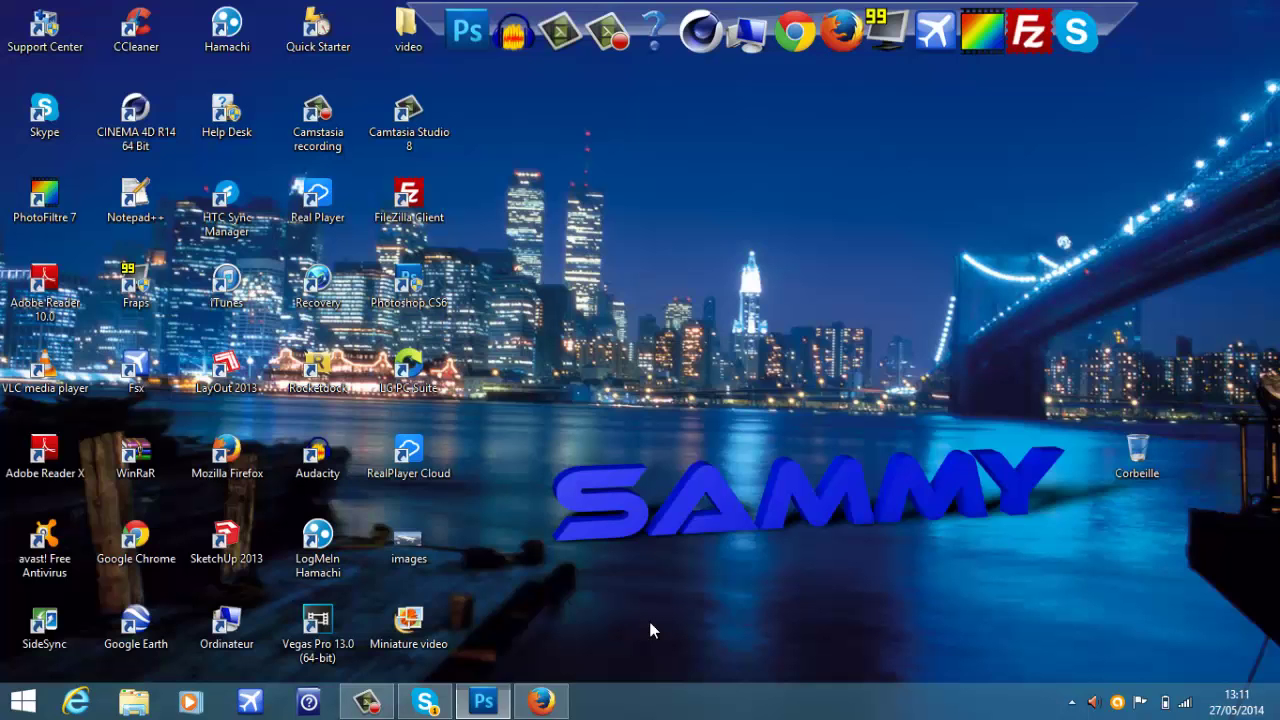
# Step: Open the saved Miniature video picture from the desktop, view it maximized in the photo gallery, and close it
pyautogui.click(650, 630)
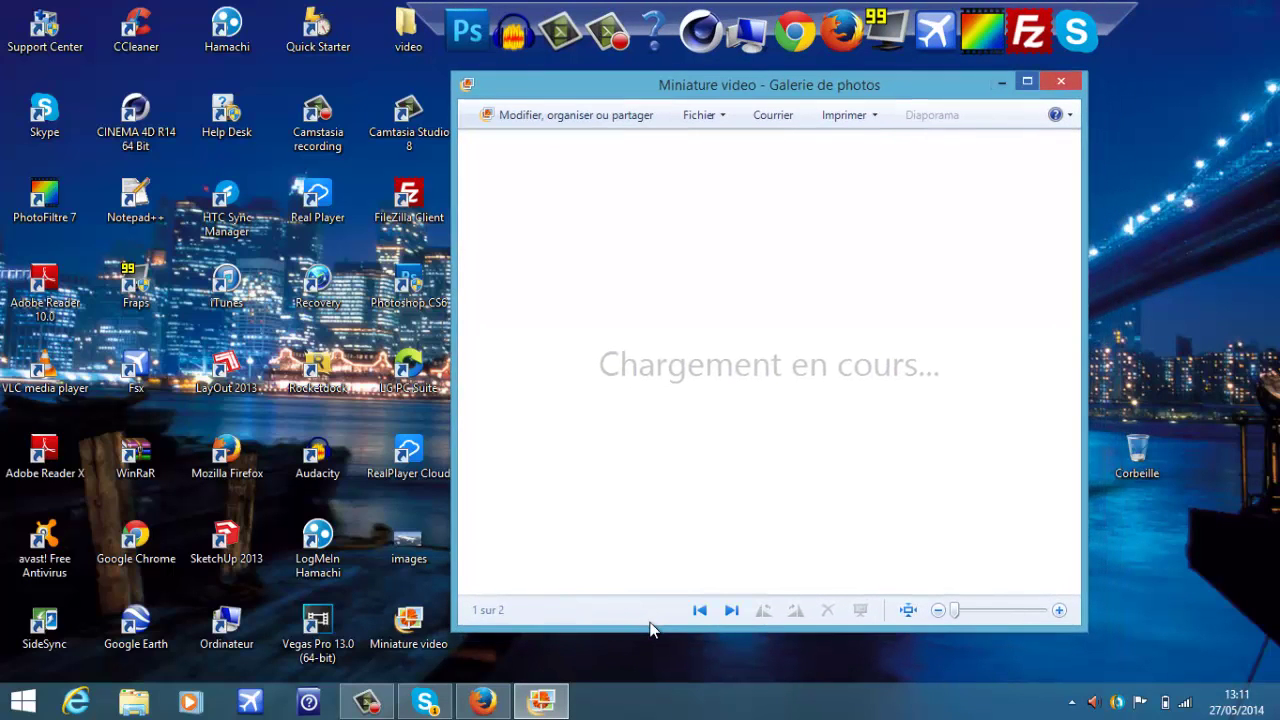
pyautogui.press('super+Up')
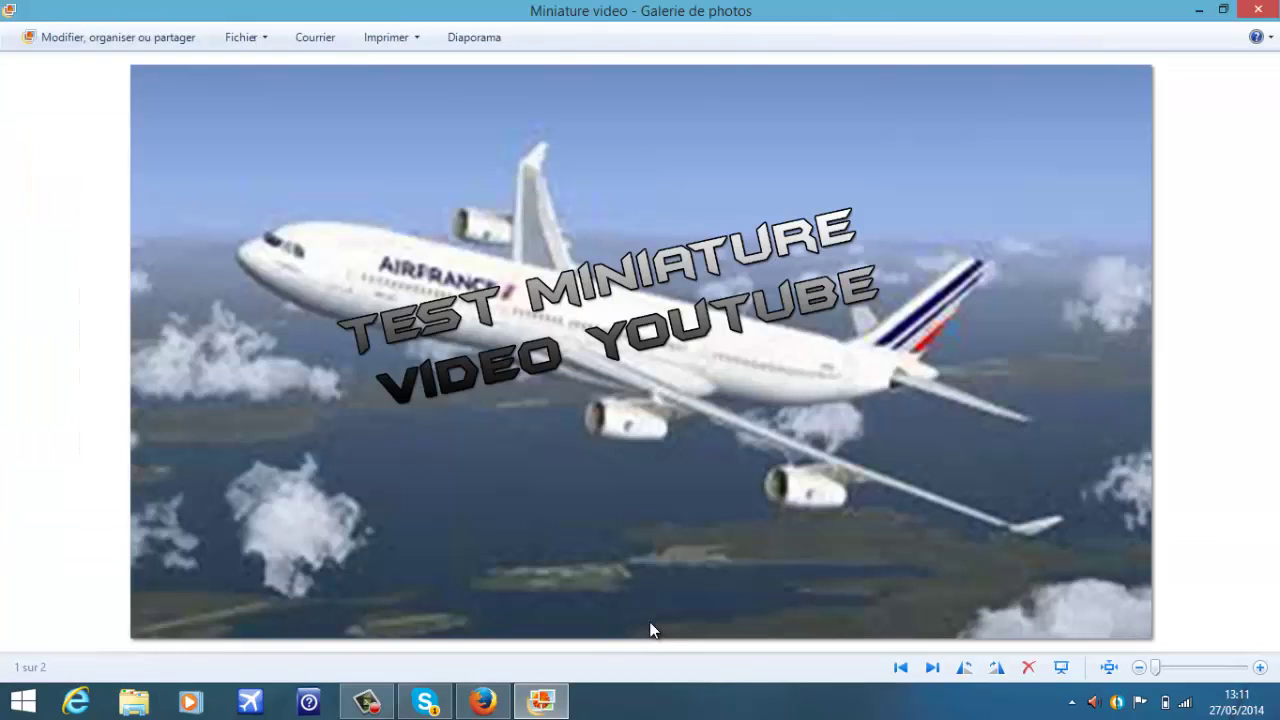
pyautogui.hotkey('alt', 'F4')
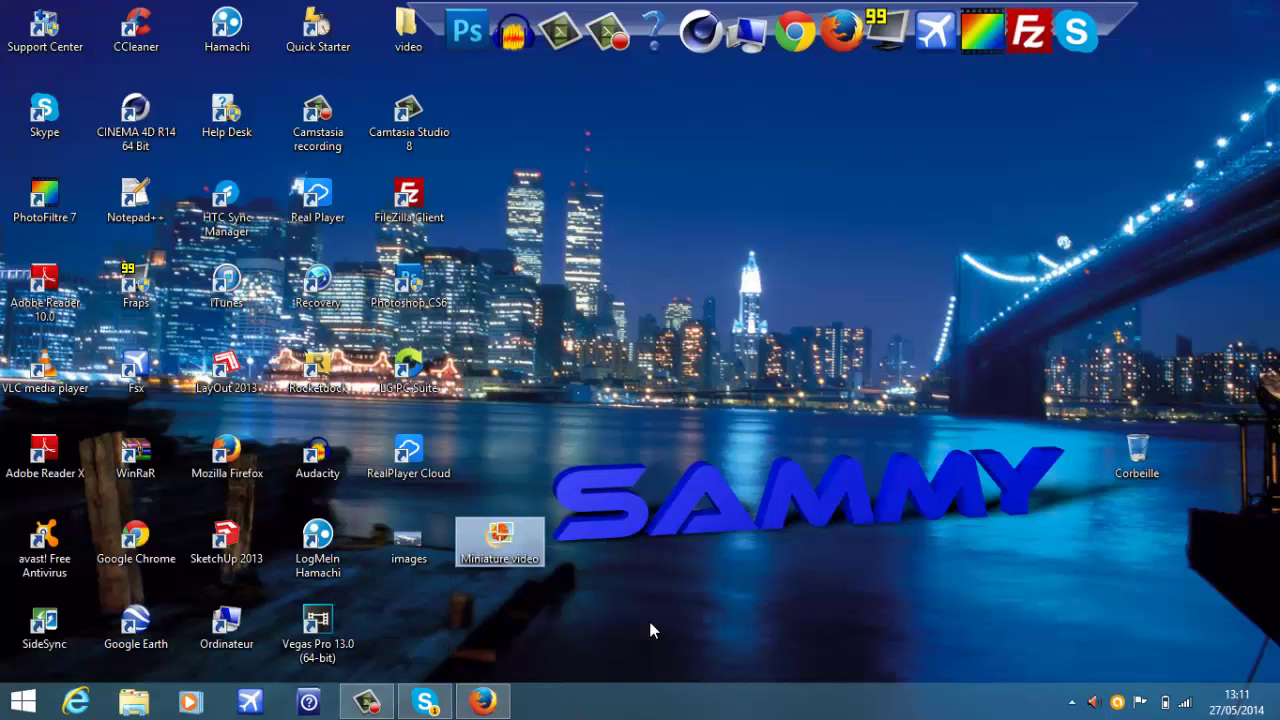
# Step: Move the "images" and "Miniature video" files together to the open area in the middle of the desktop
pyautogui.moveTo(584, 652); pyautogui.dragTo(366, 518)
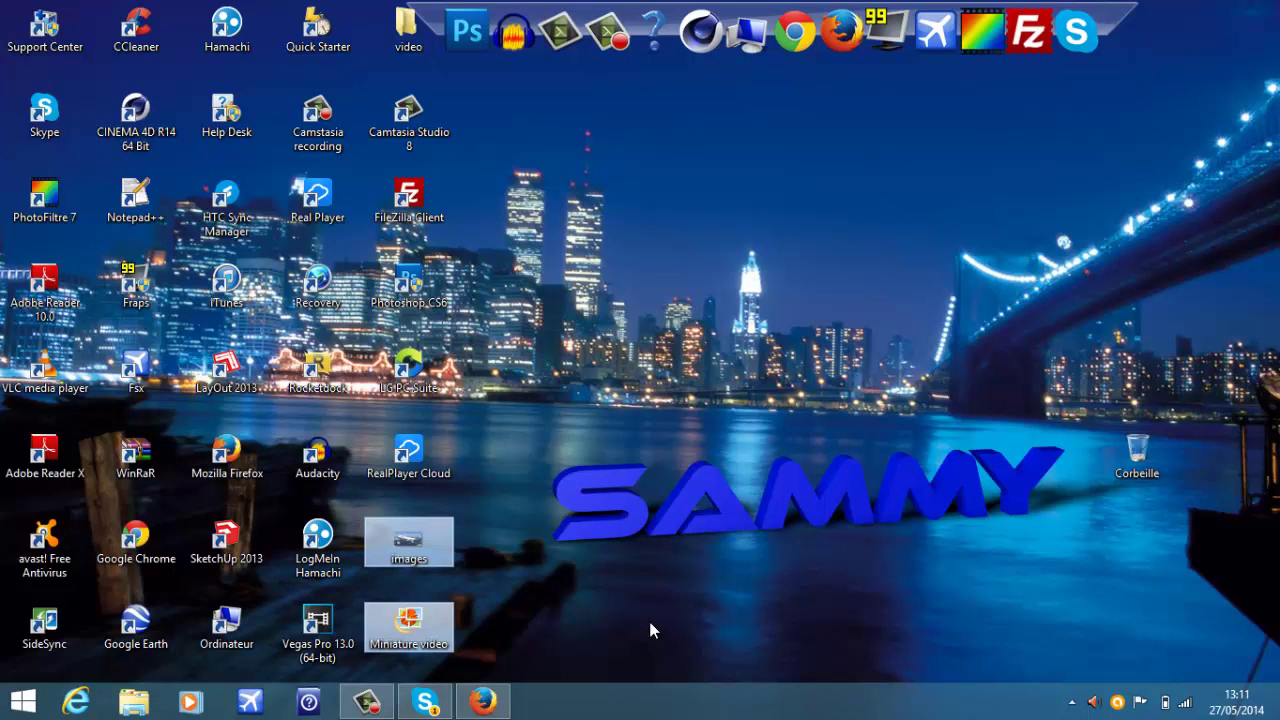
pyautogui.moveTo(408, 625); pyautogui.dragTo(681, 540)
pyautogui.moveTo(891, 337); pyautogui.dragTo(676, 640)
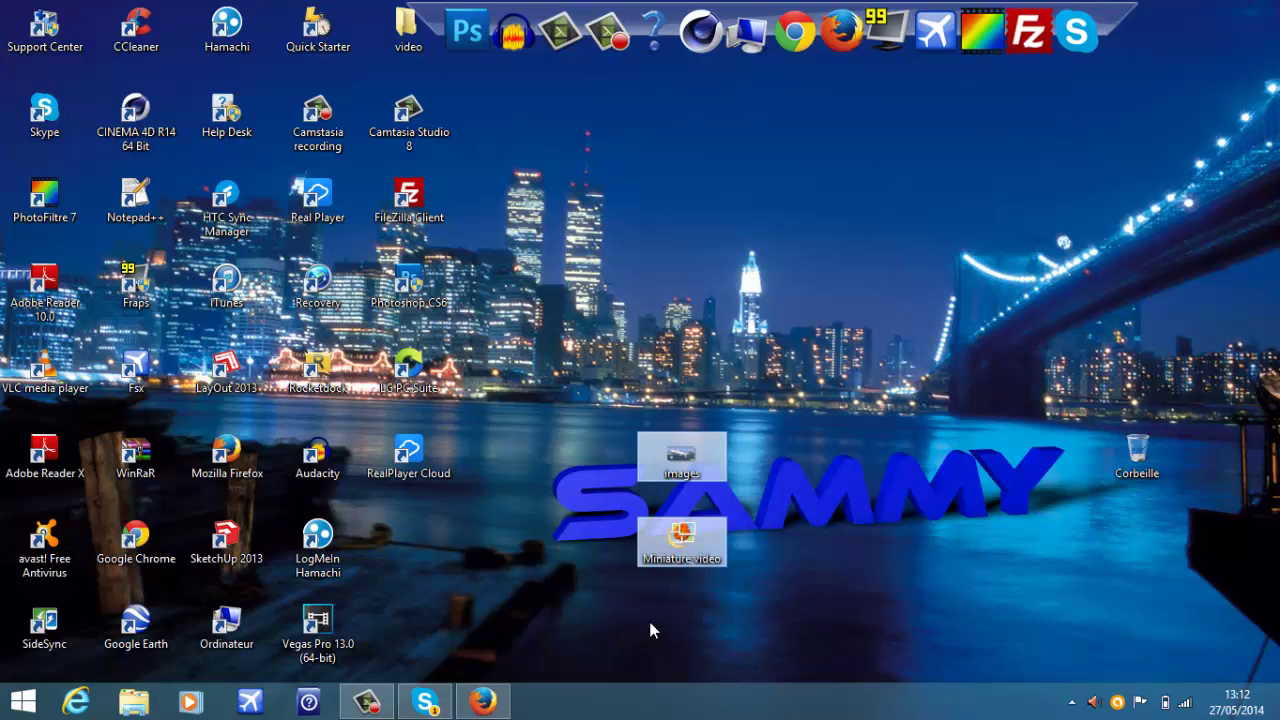
pyautogui.moveTo(600, 364); pyautogui.dragTo(775, 648)
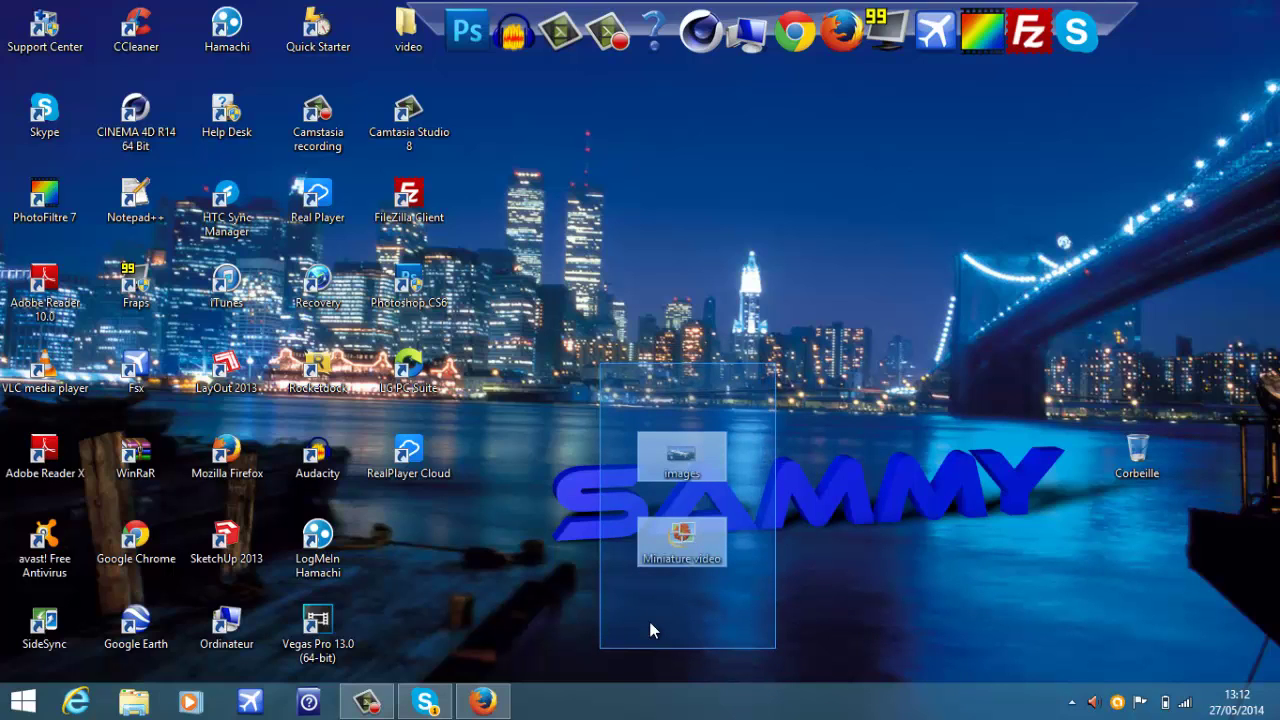
pyautogui.moveTo(650, 630); pyautogui.dragTo(651, 629)
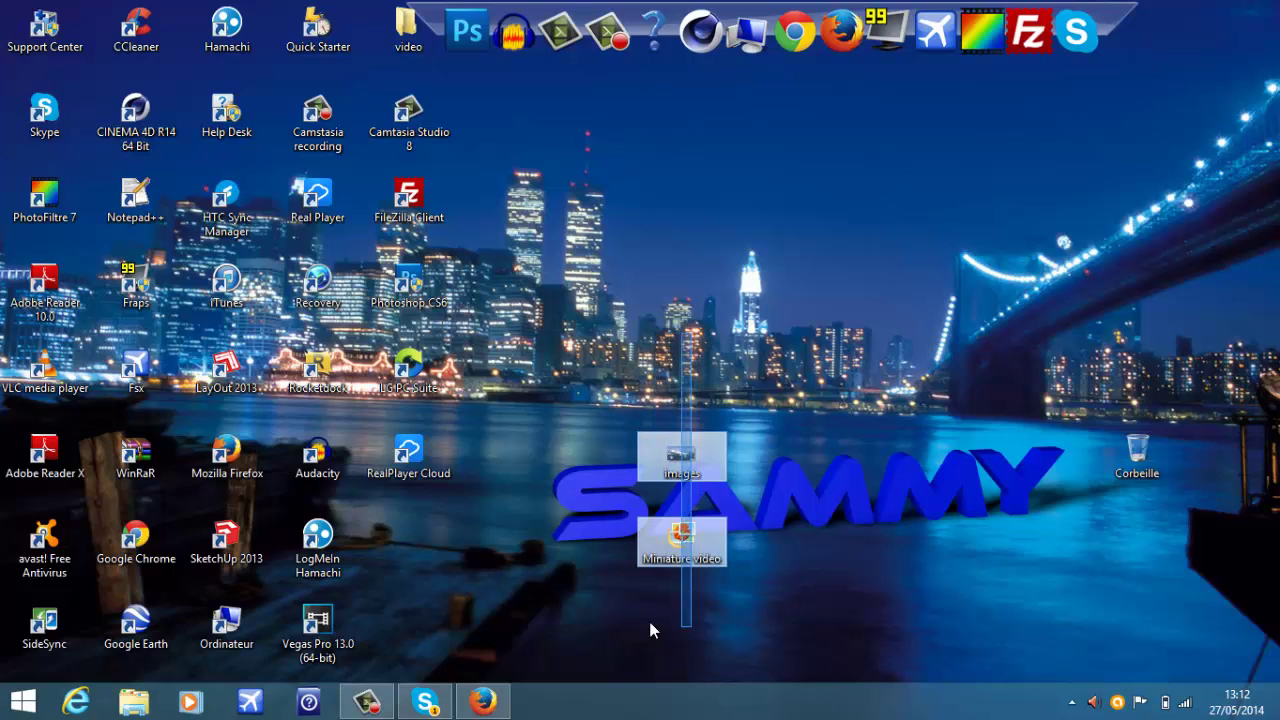
pyautogui.click(650, 630)
pyautogui.moveTo(727, 580)
pyautogui.mouseDown()
pyautogui.moveTo(590, 386)
pyautogui.moveTo(645, 434)
pyautogui.moveTo(740, 610)
pyautogui.mouseUp()
pyautogui.click(650, 630)
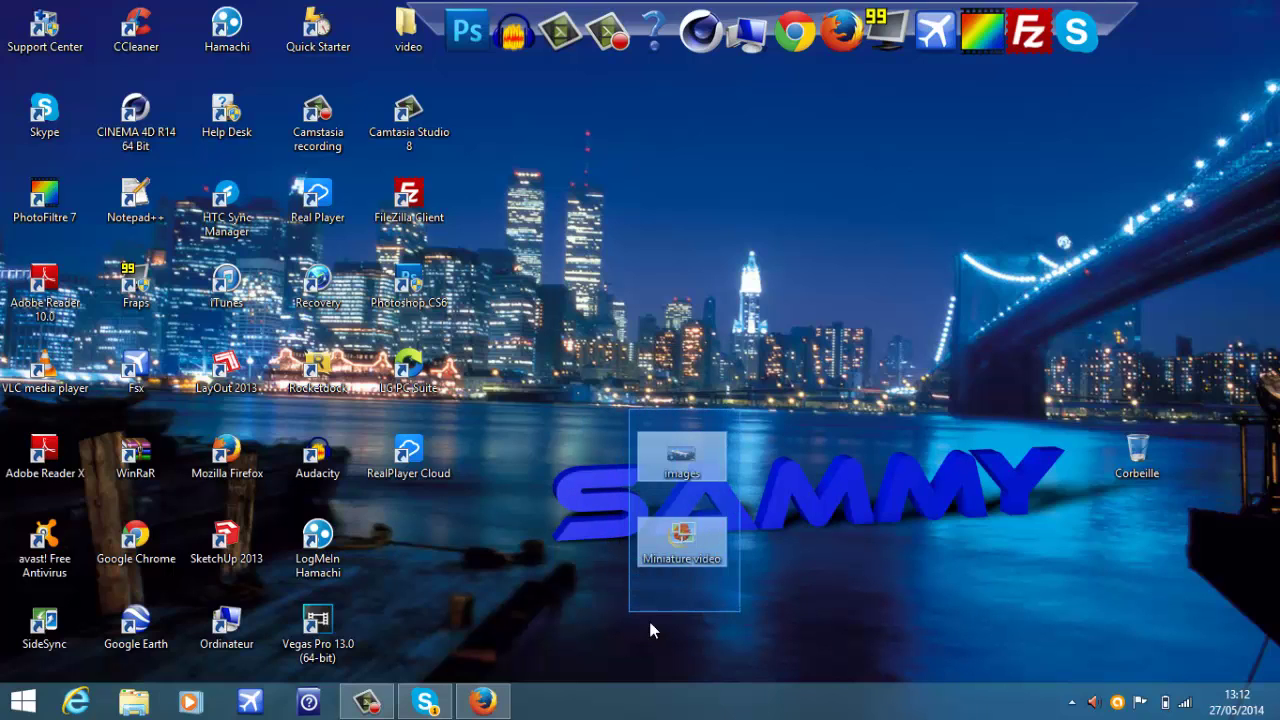
pyautogui.moveTo(650, 630); pyautogui.dragTo(650, 630)
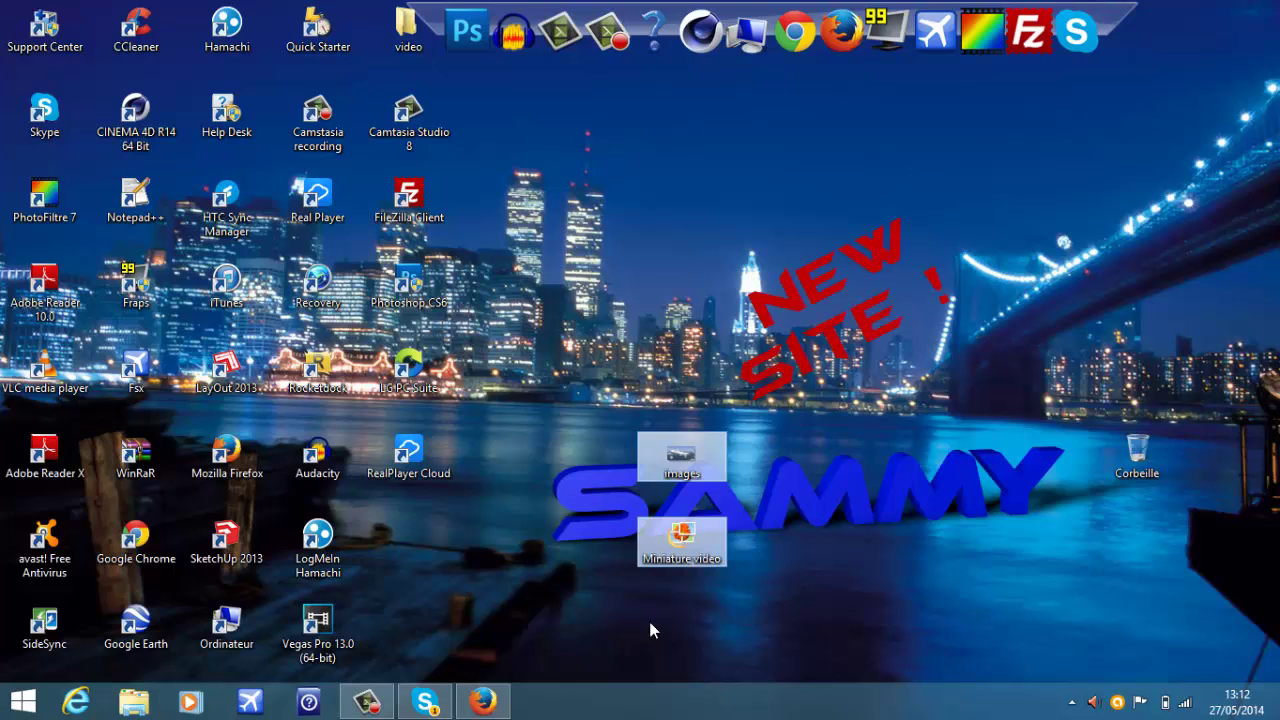
pyautogui.moveTo(740, 593)
pyautogui.mouseDown()
pyautogui.moveTo(616, 388)
pyautogui.moveTo(670, 493)
pyautogui.moveTo(638, 433)
pyautogui.mouseUp()
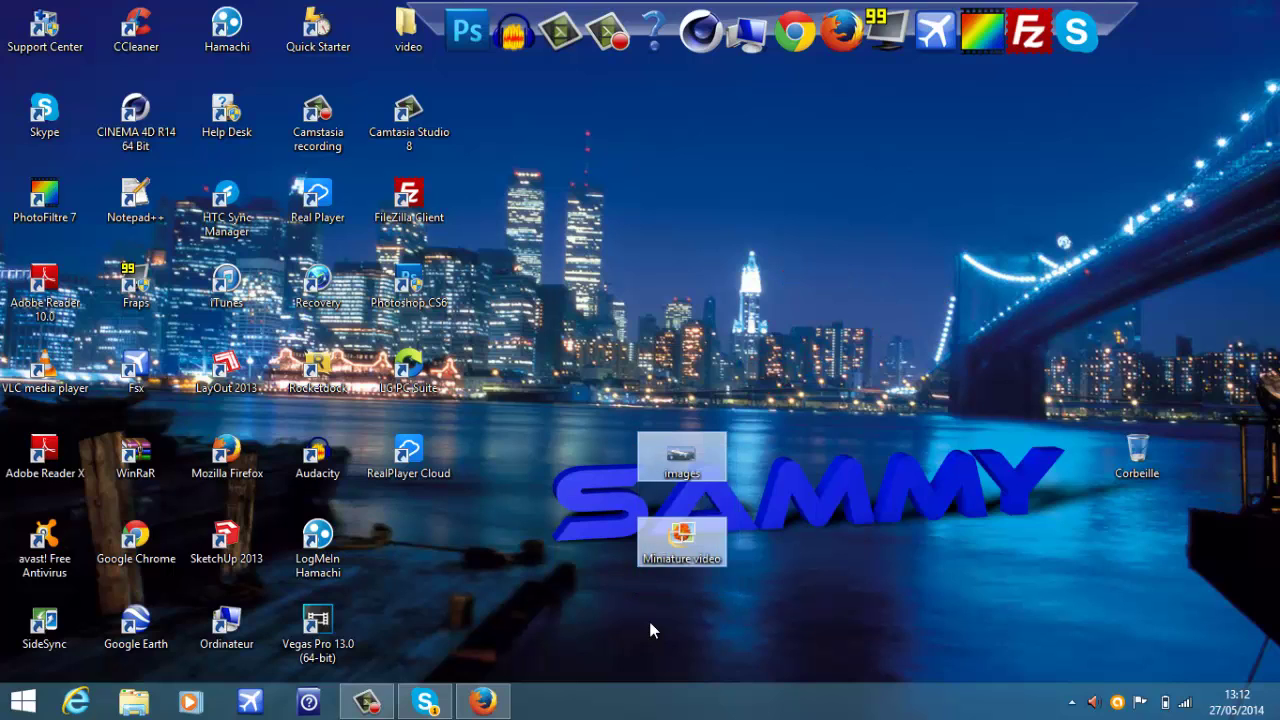